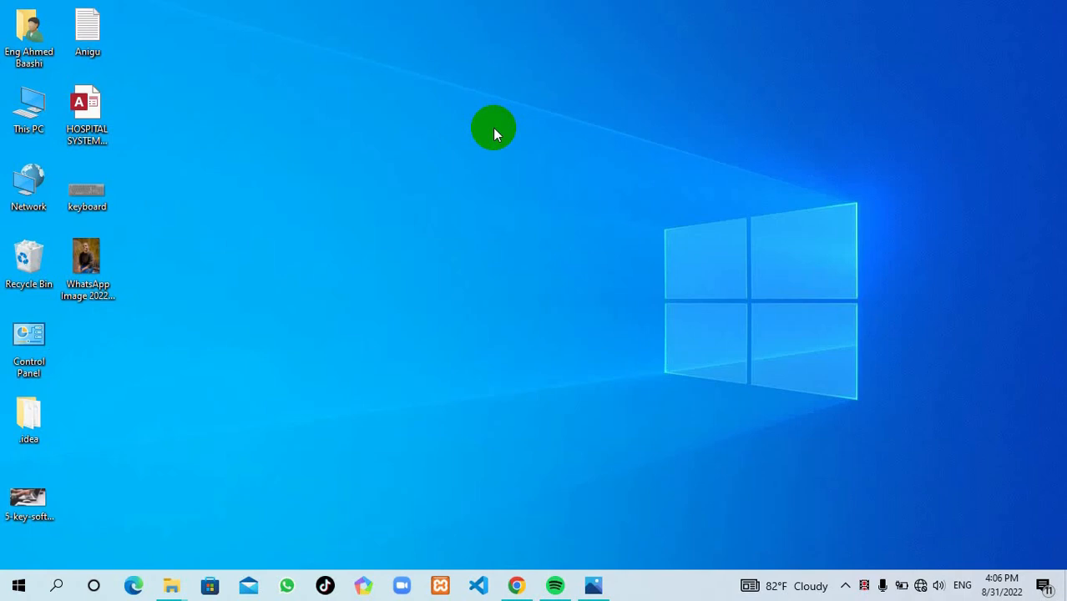
# Step: From Control Panel's Manage Accounts page, go to Family & other users in Settings
pyautogui.doubleClick(30, 334)
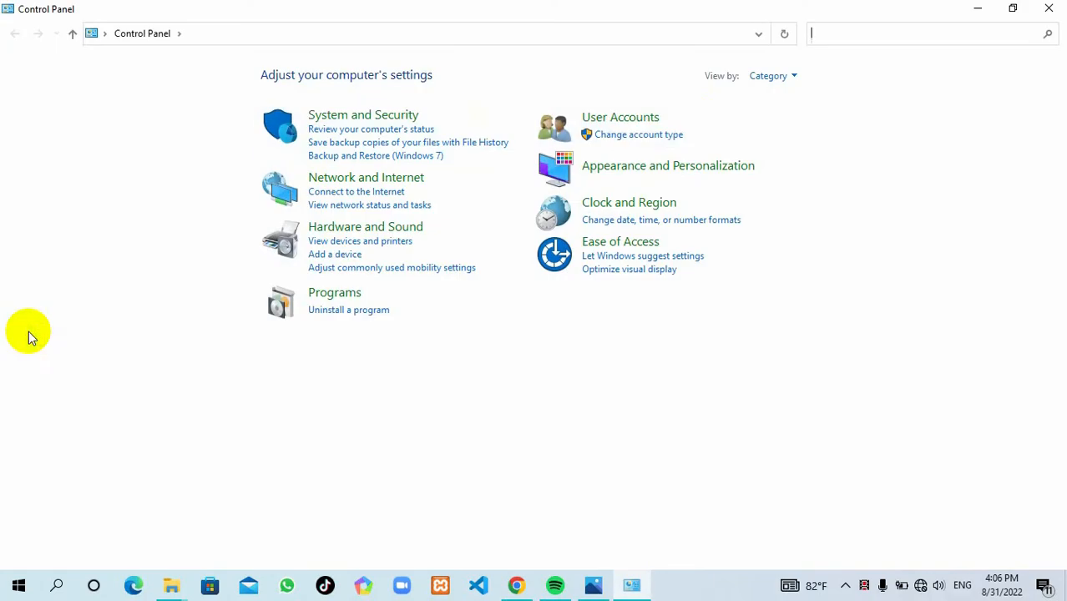
pyautogui.click(699, 123)
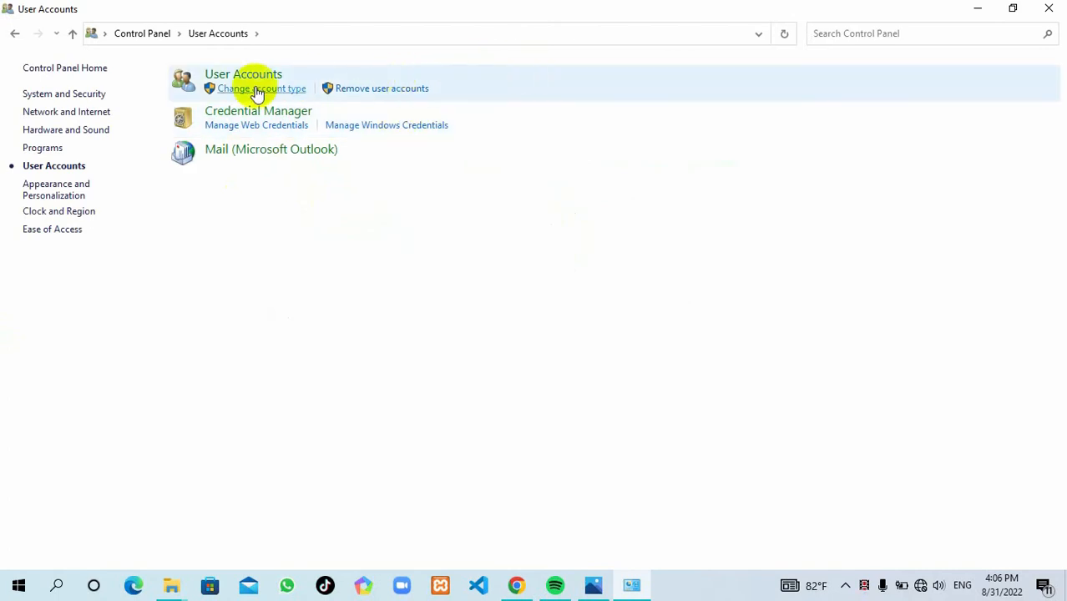
pyautogui.click(463, 92)
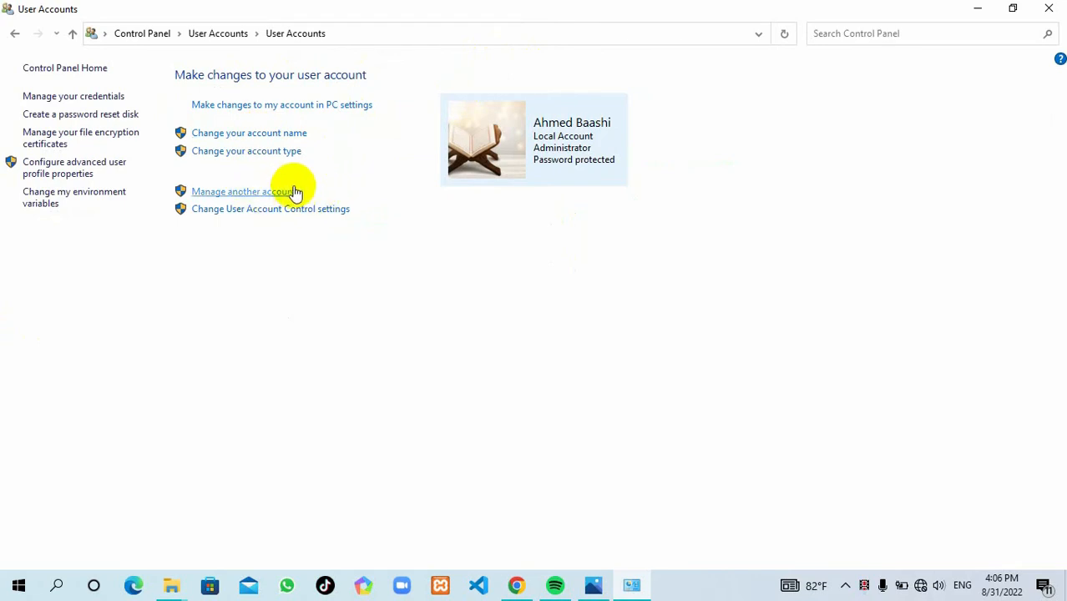
pyautogui.click(246, 192)
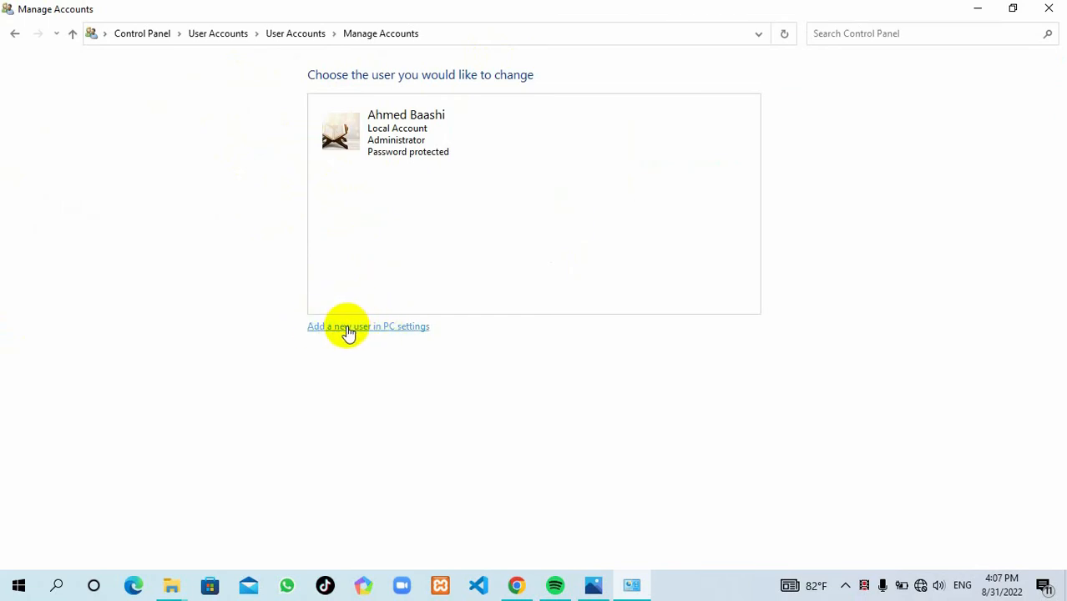
pyautogui.click(388, 332)
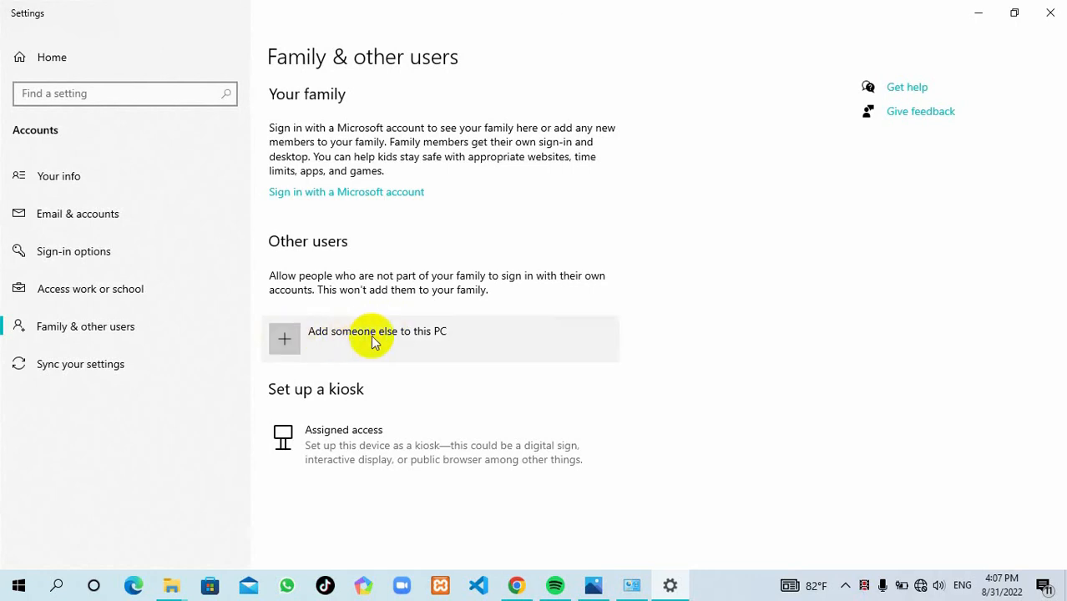
# Step: Start adding a new user named 'Tijaabo' and enter its password twice
pyautogui.click(345, 338)
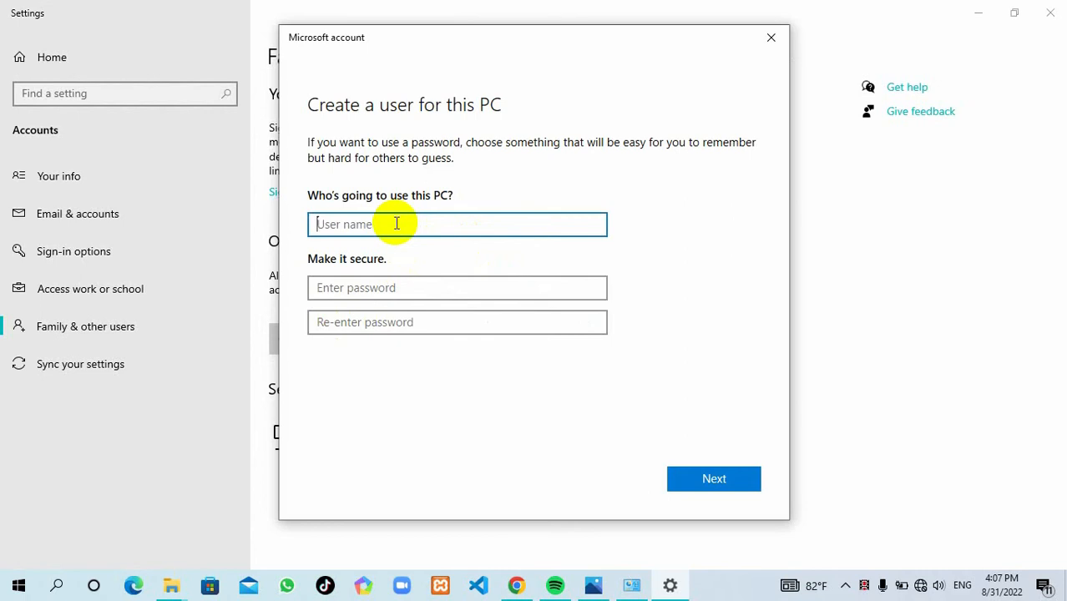
pyautogui.write('Tijaabo')
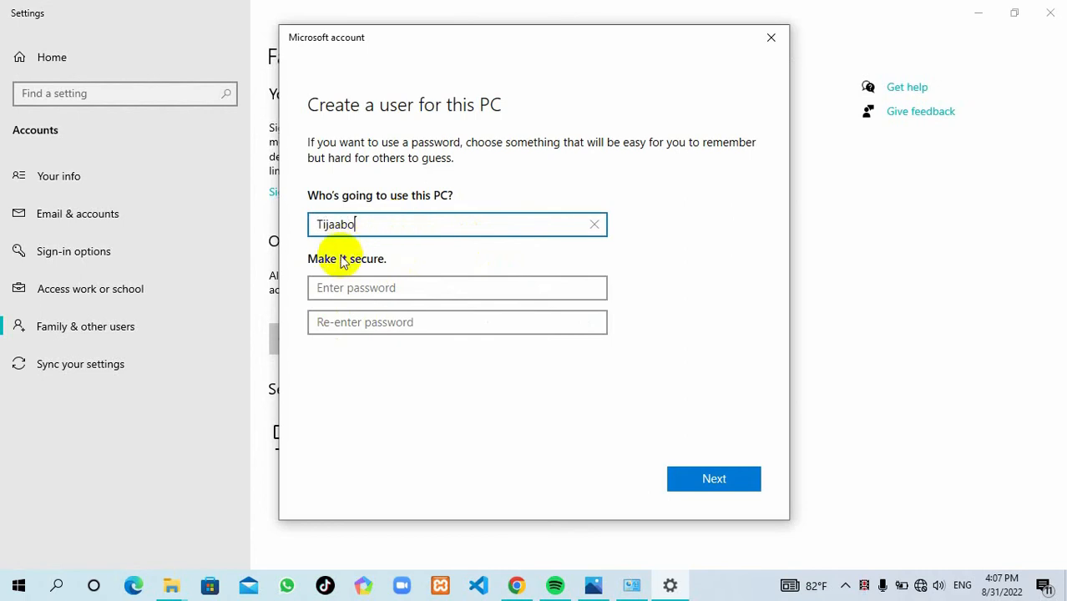
pyautogui.click(351, 296)
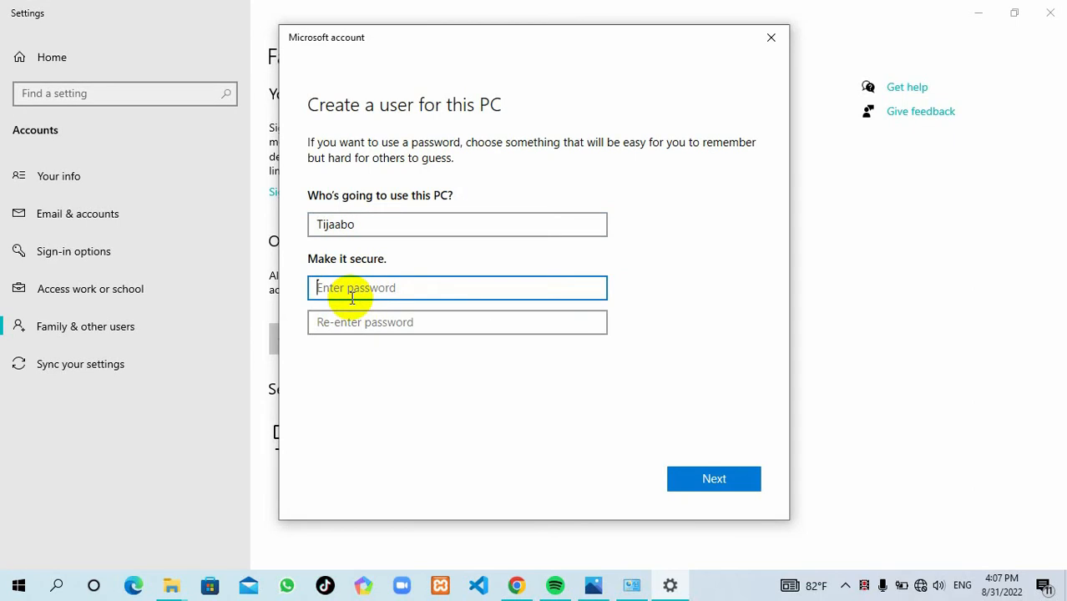
pyautogui.write('12')
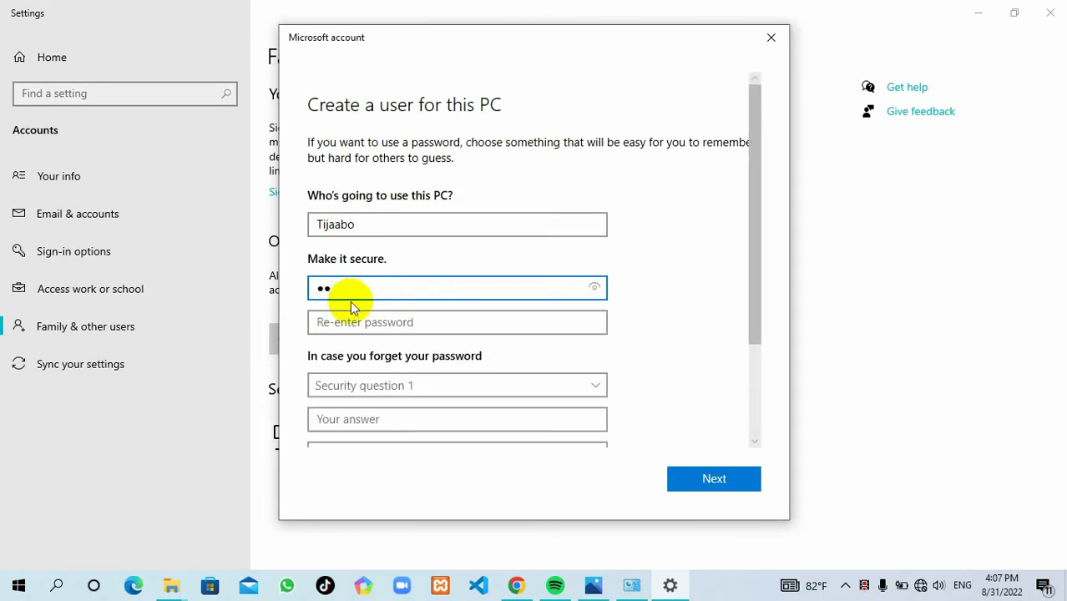
pyautogui.click(352, 325)
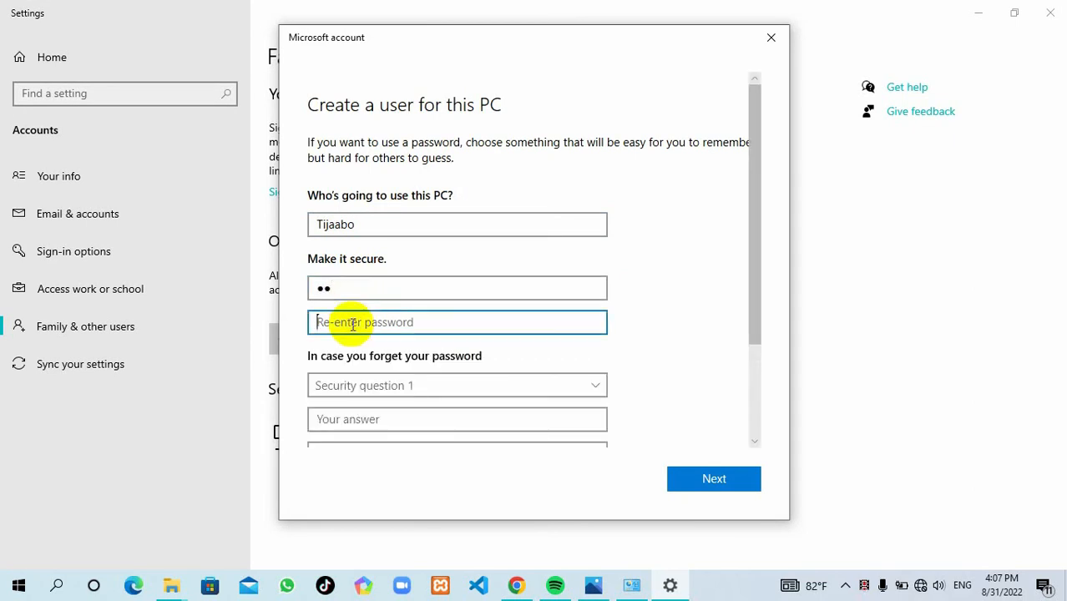
pyautogui.write('12')
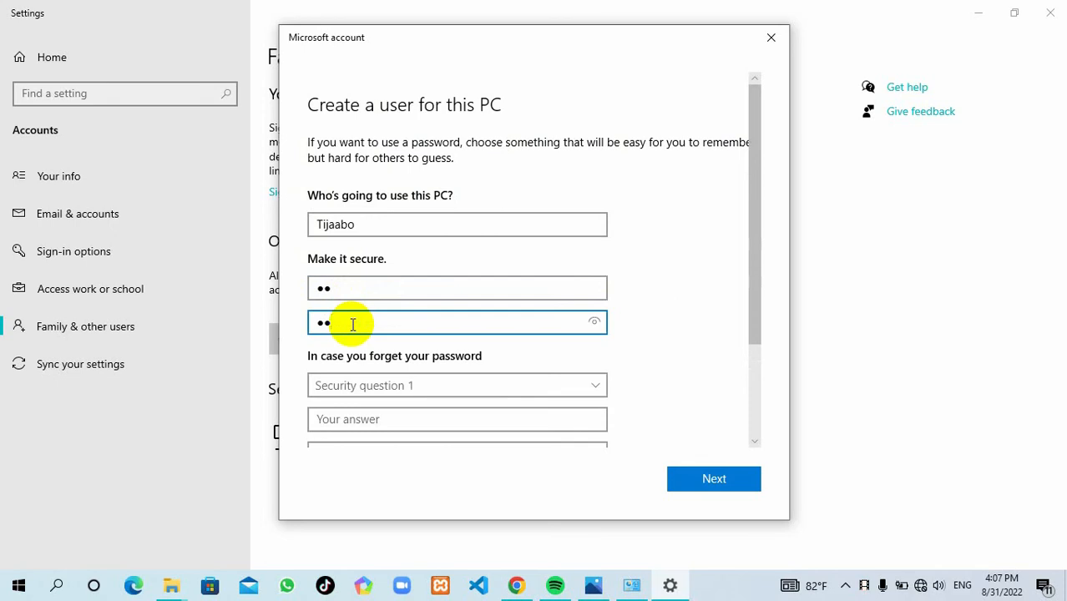
pyautogui.click(412, 386)
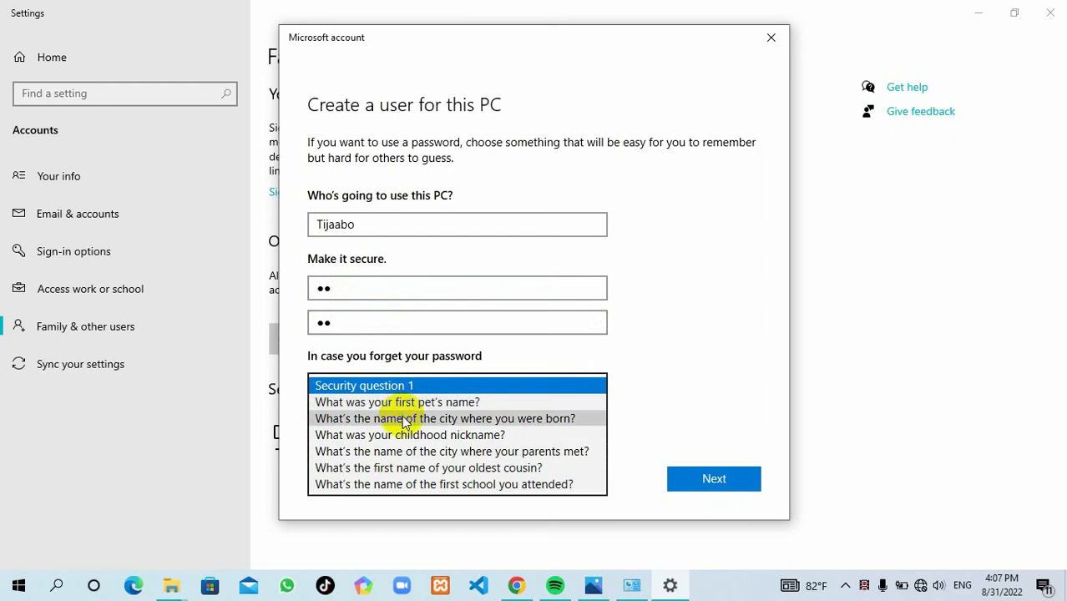
# Step: Pick the birth-city security question and type its answer
pyautogui.click(403, 421)
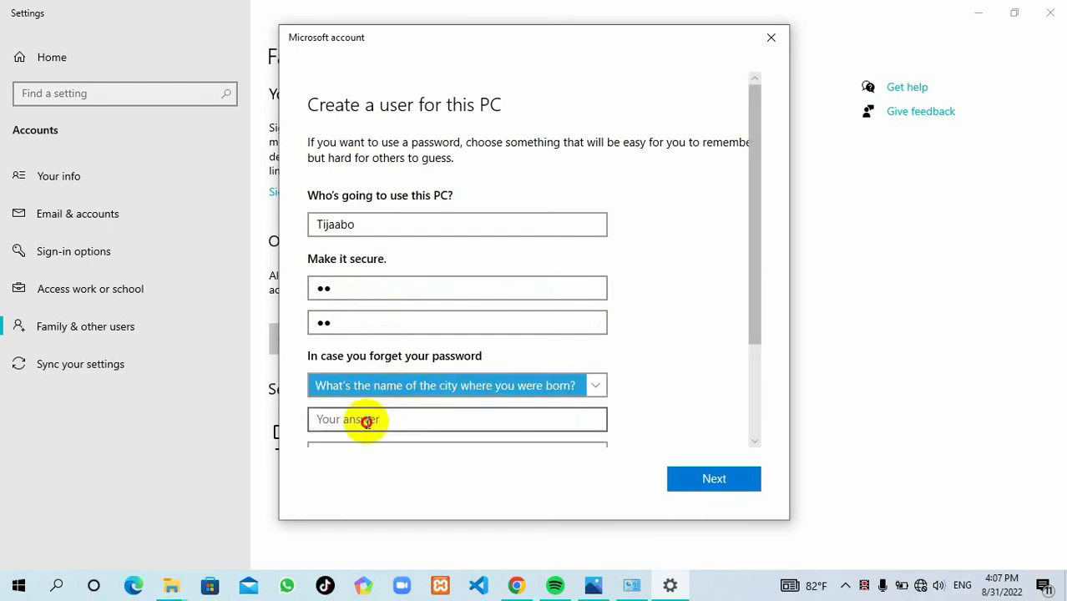
pyautogui.click(367, 421)
pyautogui.write('mog')
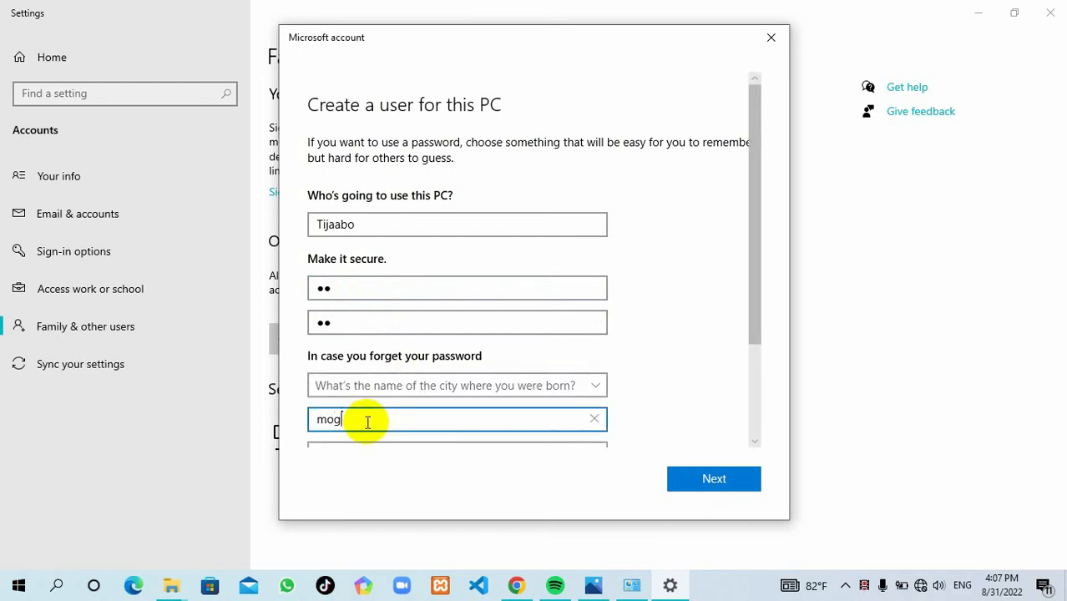
pyautogui.write('adishu')
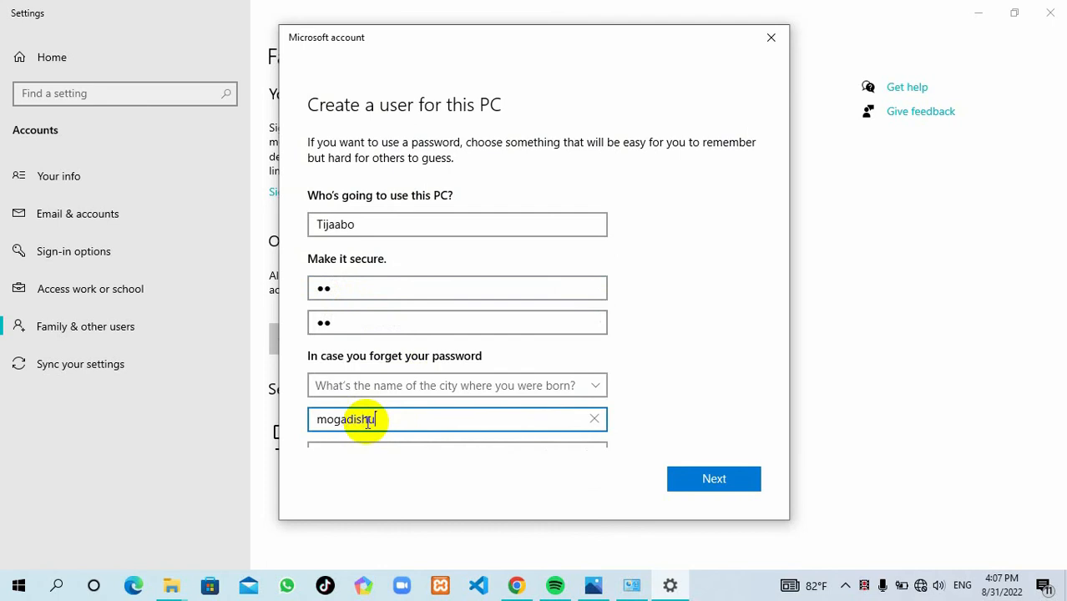
pyautogui.moveTo(757, 305); pyautogui.dragTo(756, 384)
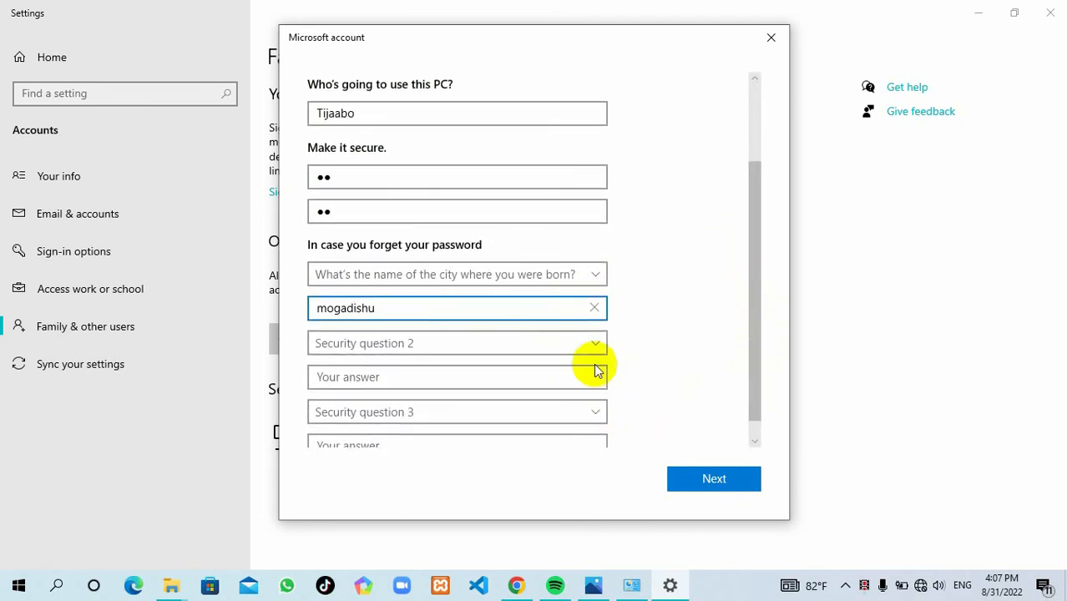
# Step: Pick the childhood-nickname security question and type its answer
pyautogui.click(574, 343)
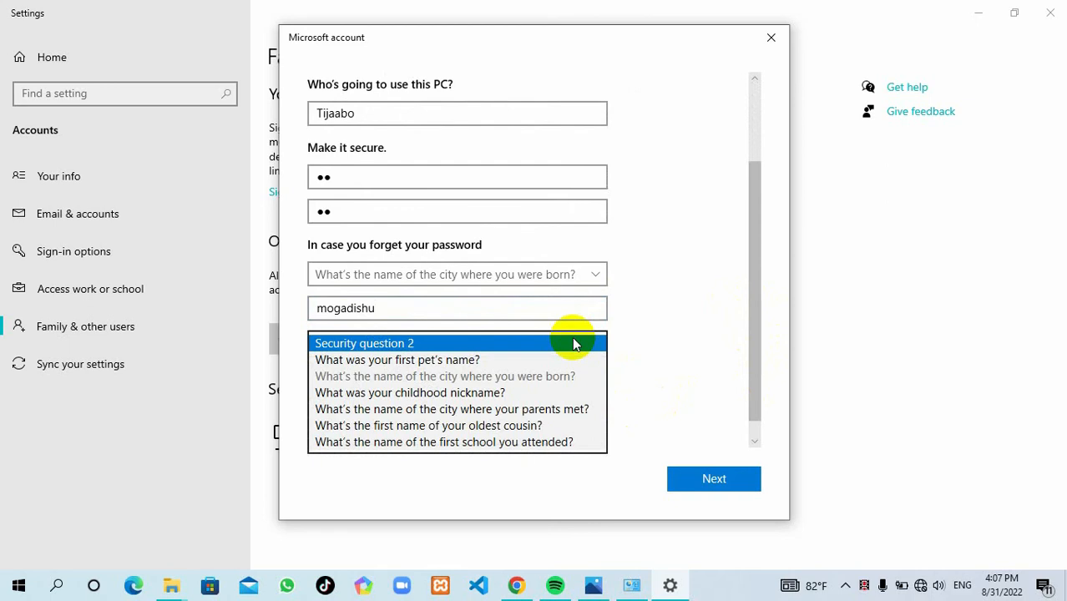
pyautogui.click(488, 392)
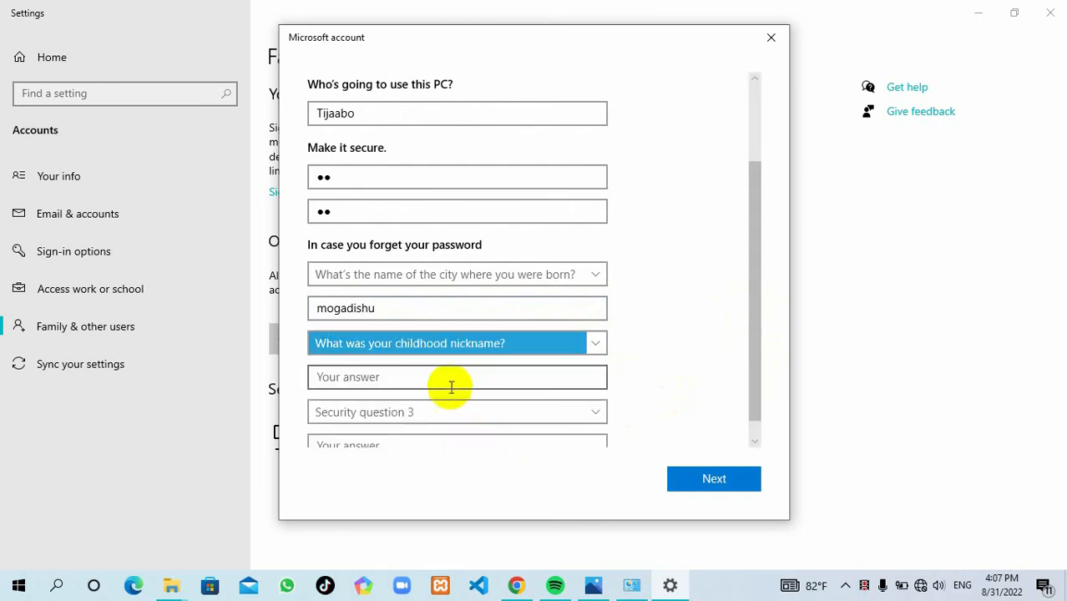
pyautogui.click(364, 383)
pyautogui.write('sa')
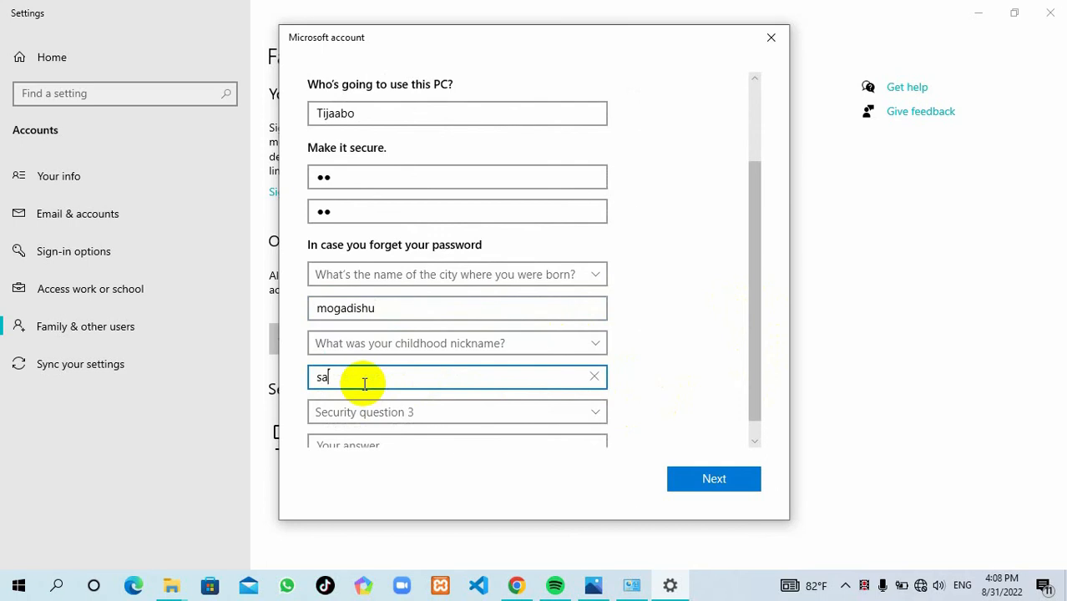
pyautogui.write('adaq')
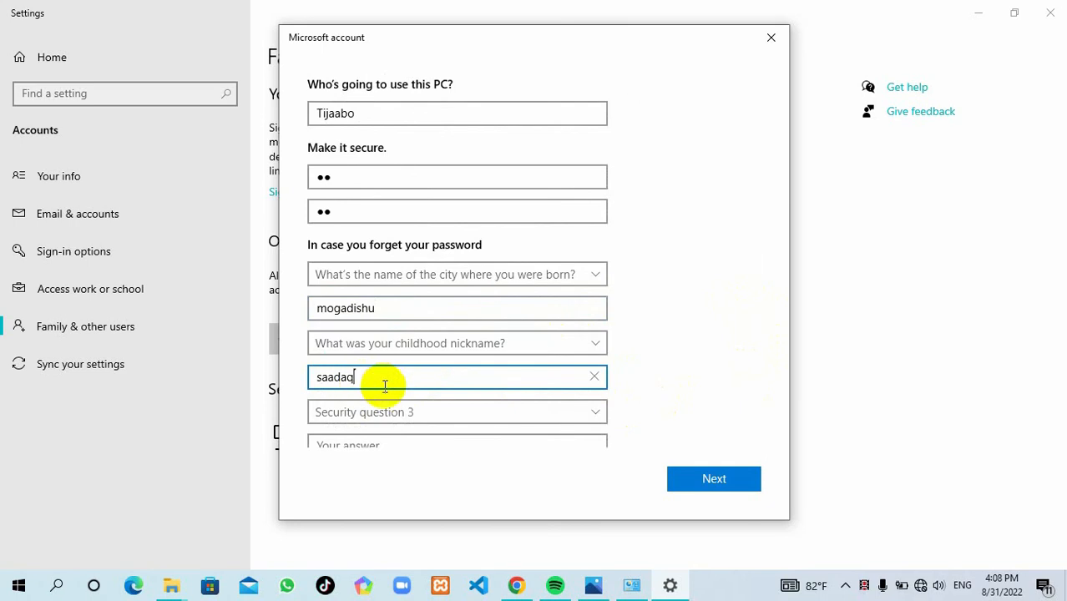
pyautogui.moveTo(750, 323); pyautogui.dragTo(750, 339)
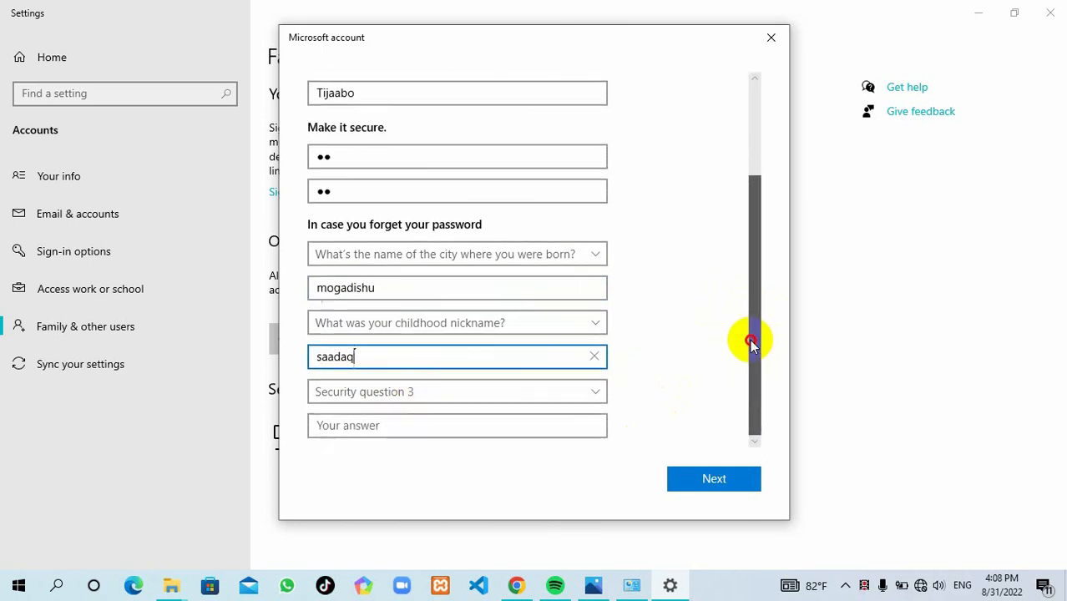
# Step: Pick the first-school question, answer it, and submit the Tijaabo account
pyautogui.click(557, 395)
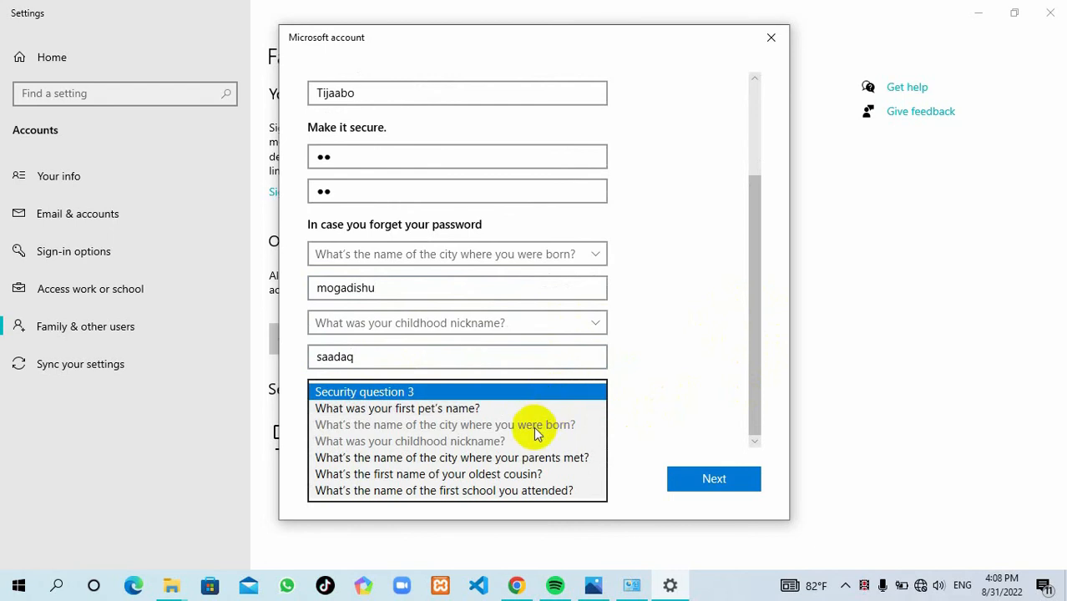
pyautogui.click(432, 491)
pyautogui.click(339, 428)
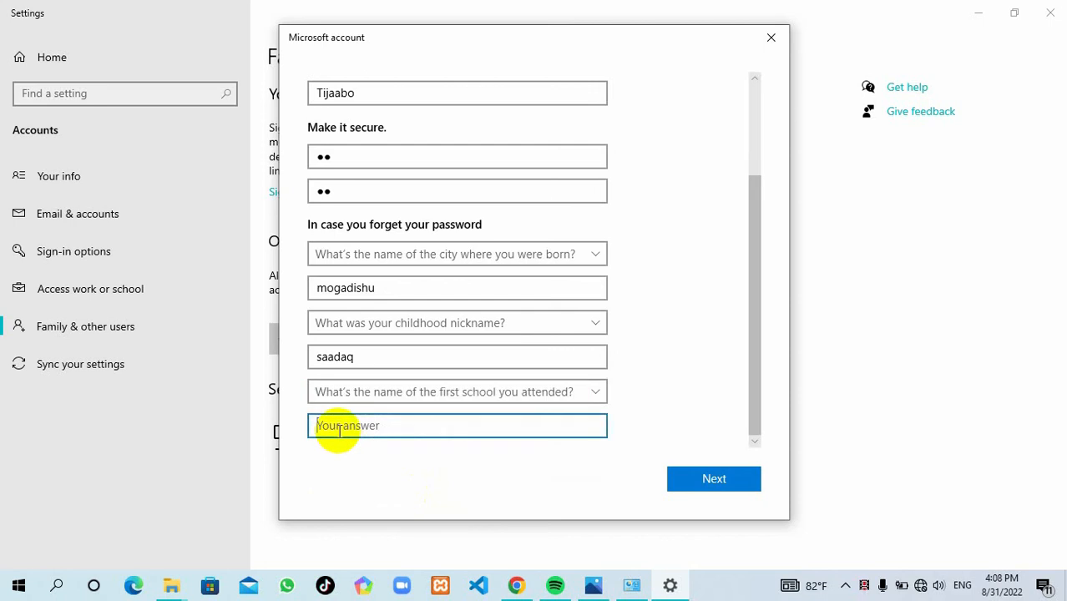
pyautogui.write('alfaj')
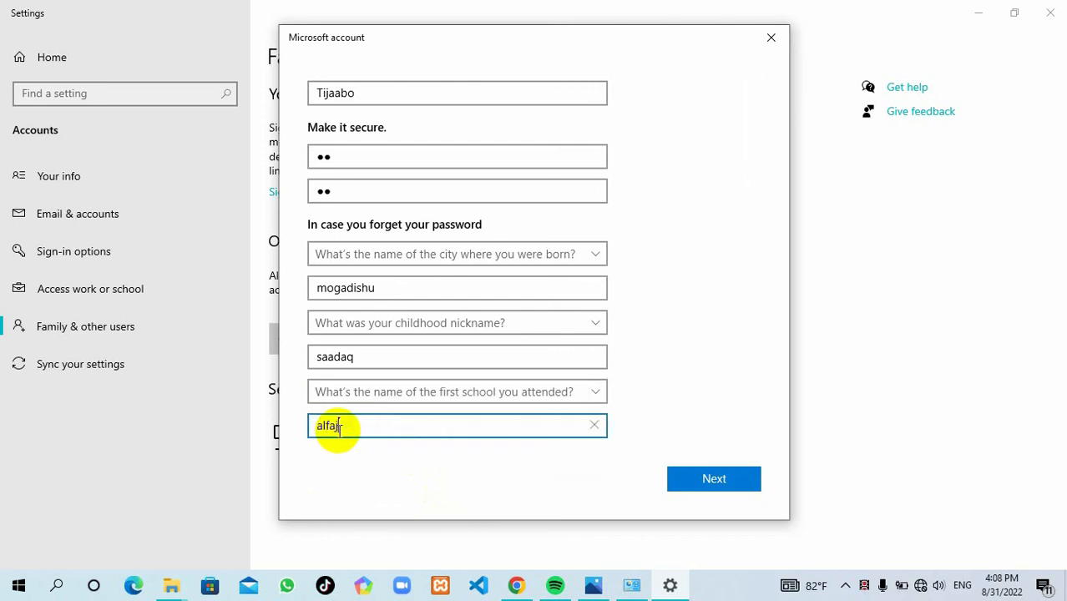
pyautogui.write('ri')
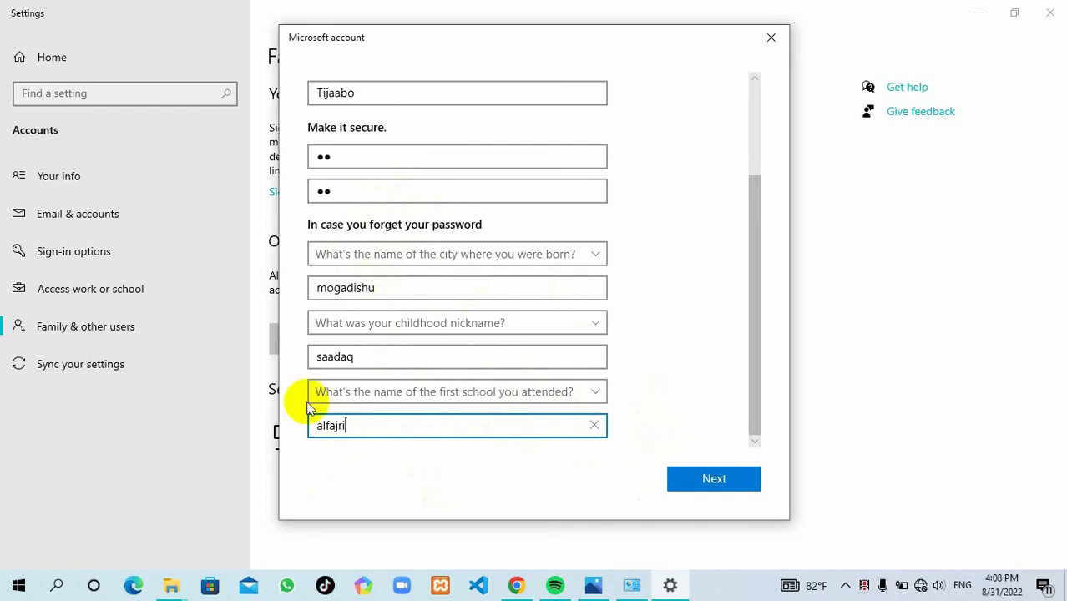
pyautogui.click(707, 480)
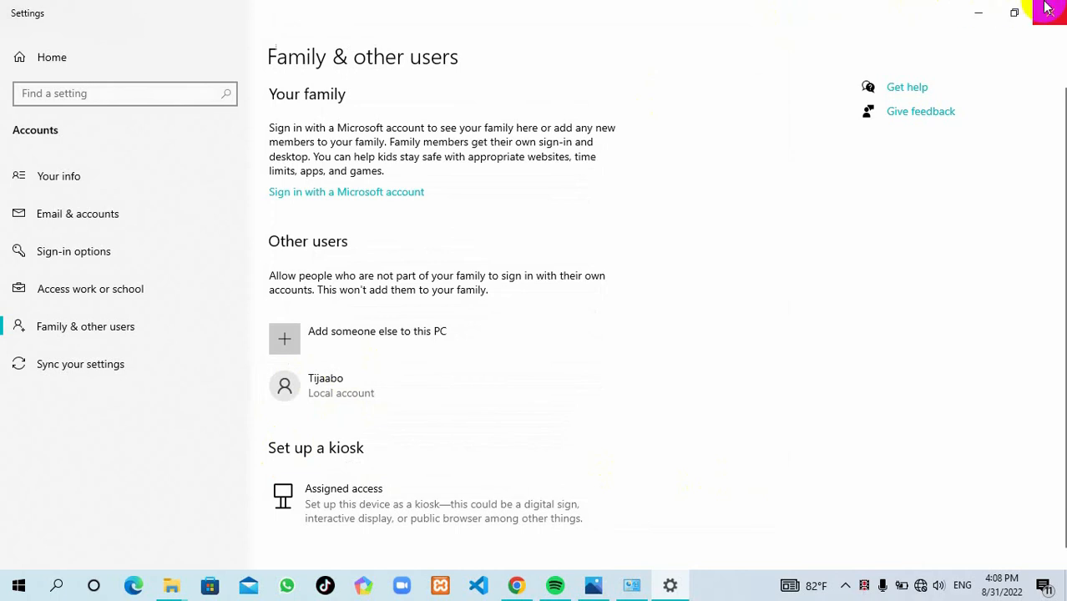
pyautogui.click(285, 385)
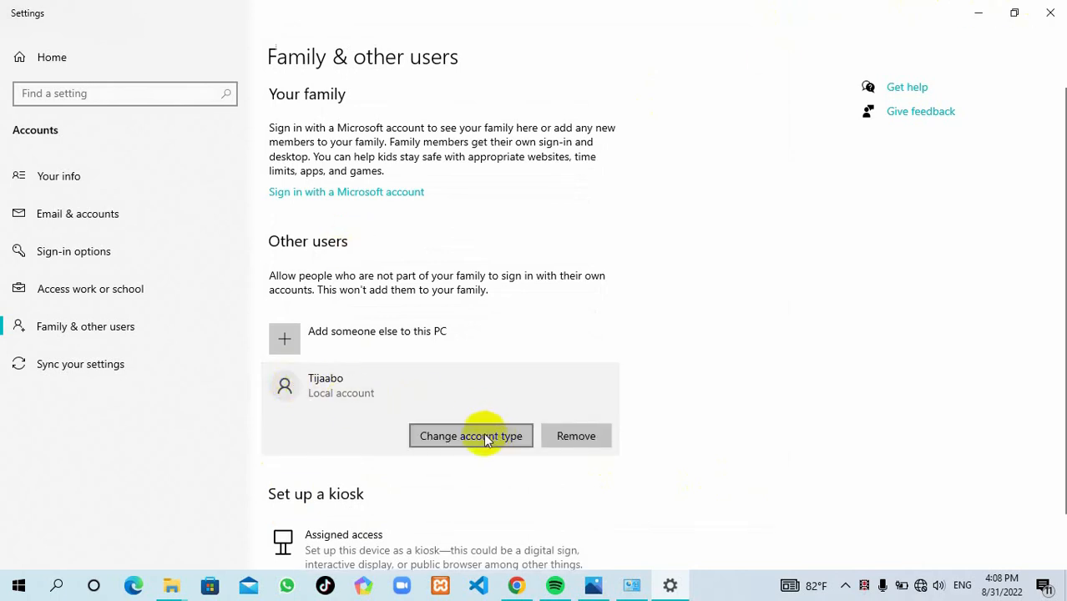
pyautogui.click(488, 437)
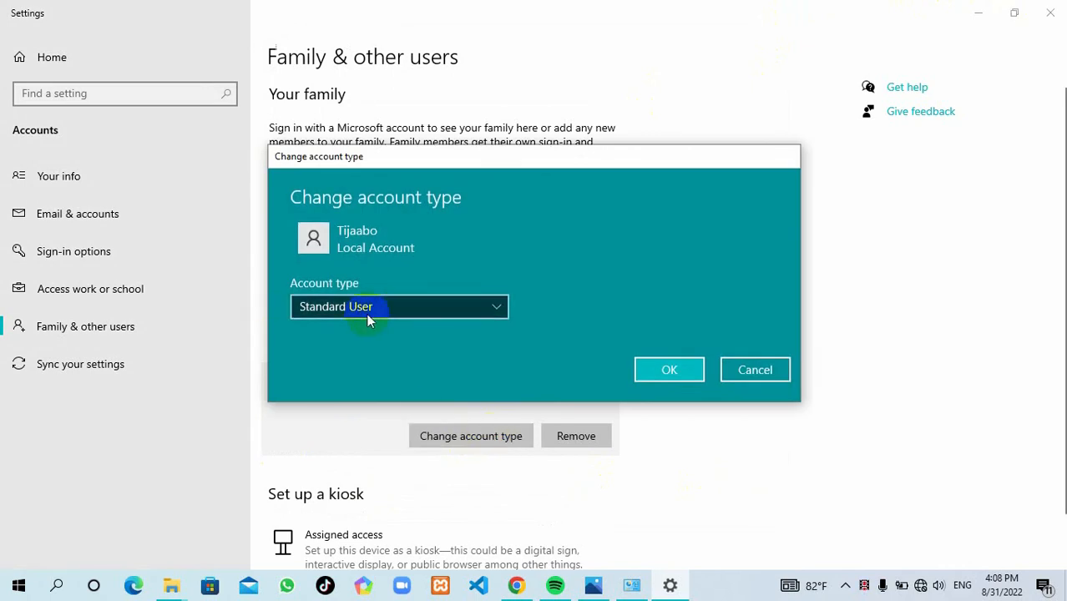
pyautogui.click(374, 307)
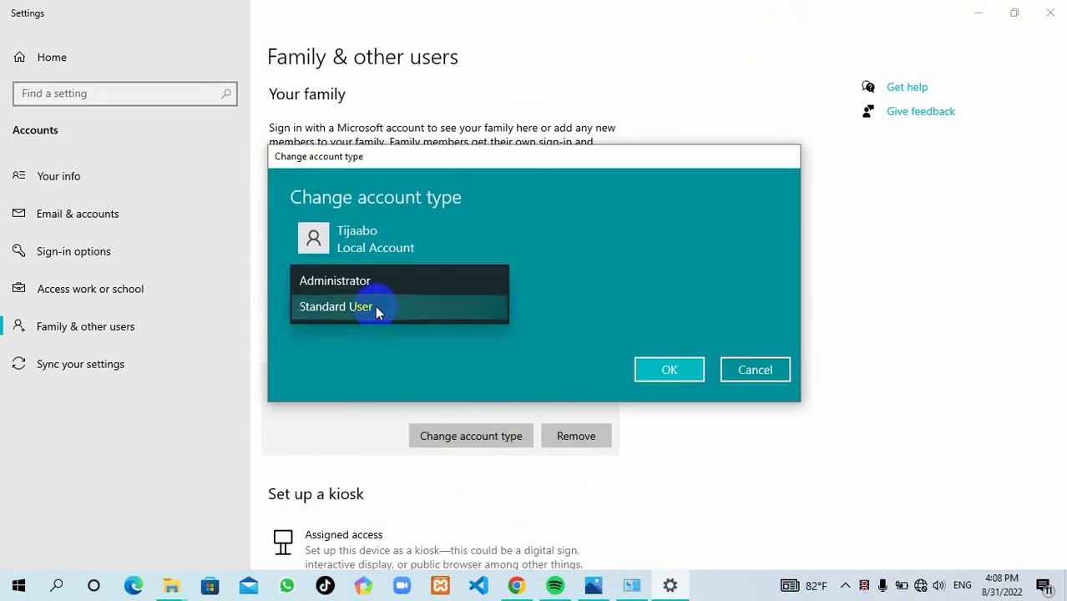
pyautogui.click(429, 357)
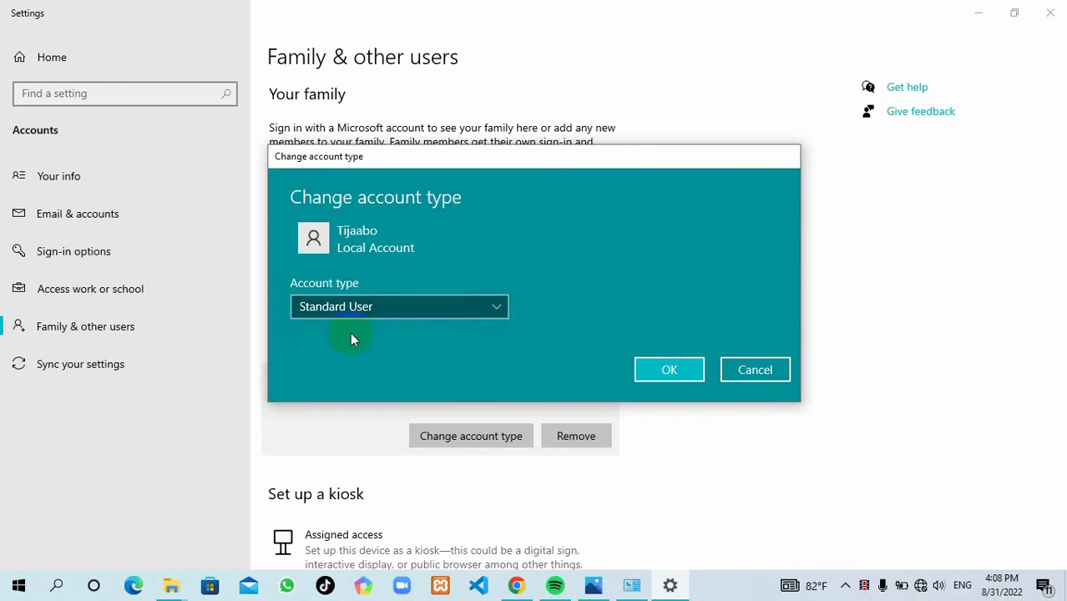
pyautogui.click(655, 377)
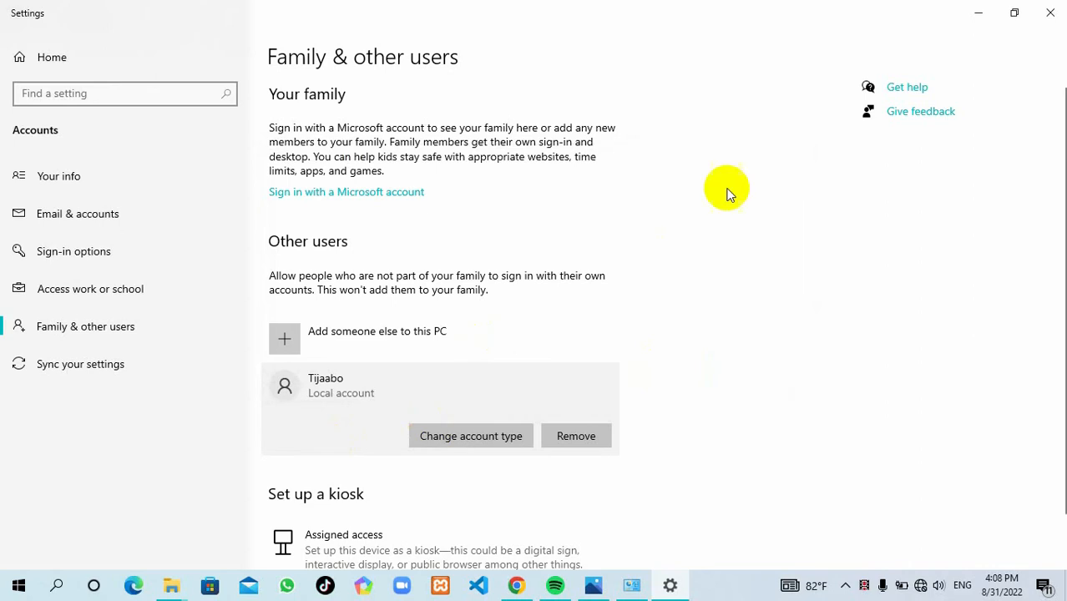
pyautogui.click(1052, 9)
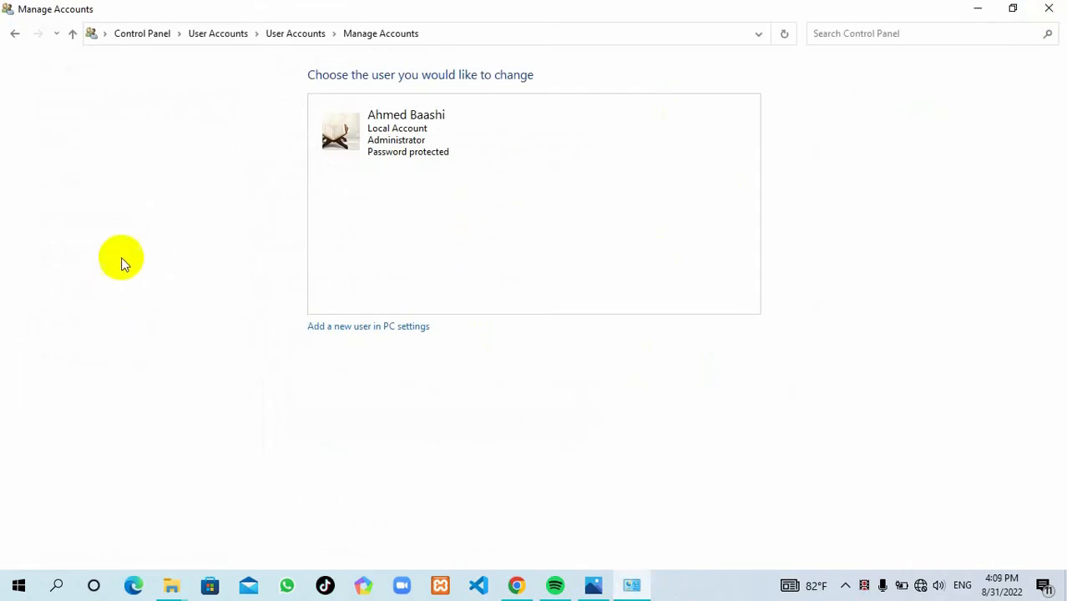
# Step: Reopen Manage Accounts in Control Panel to see Tijaabo beside the administrator
pyautogui.click(1052, 8)
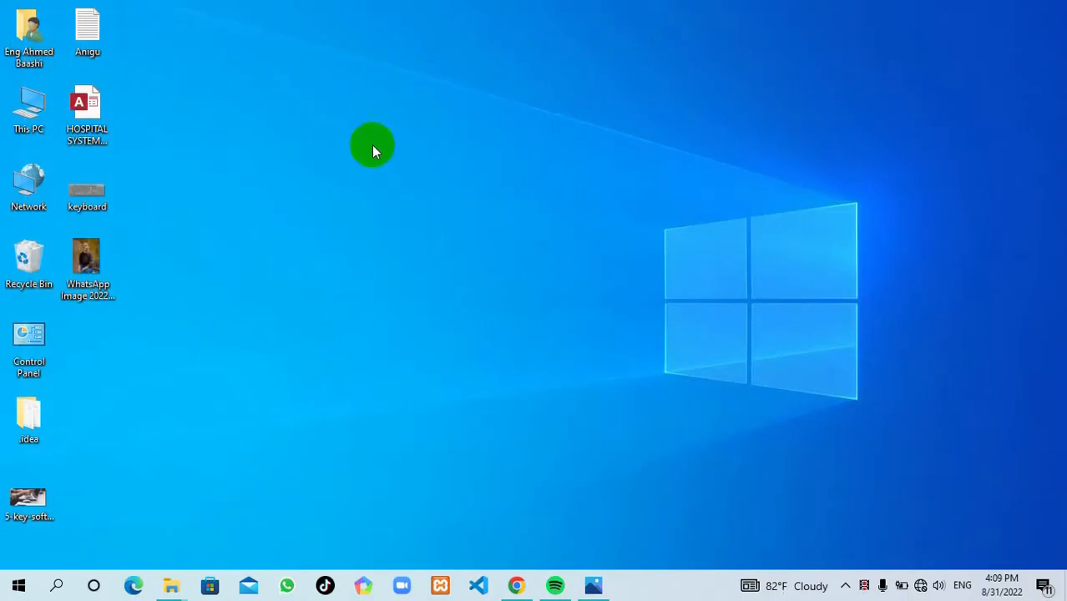
pyautogui.doubleClick(25, 338)
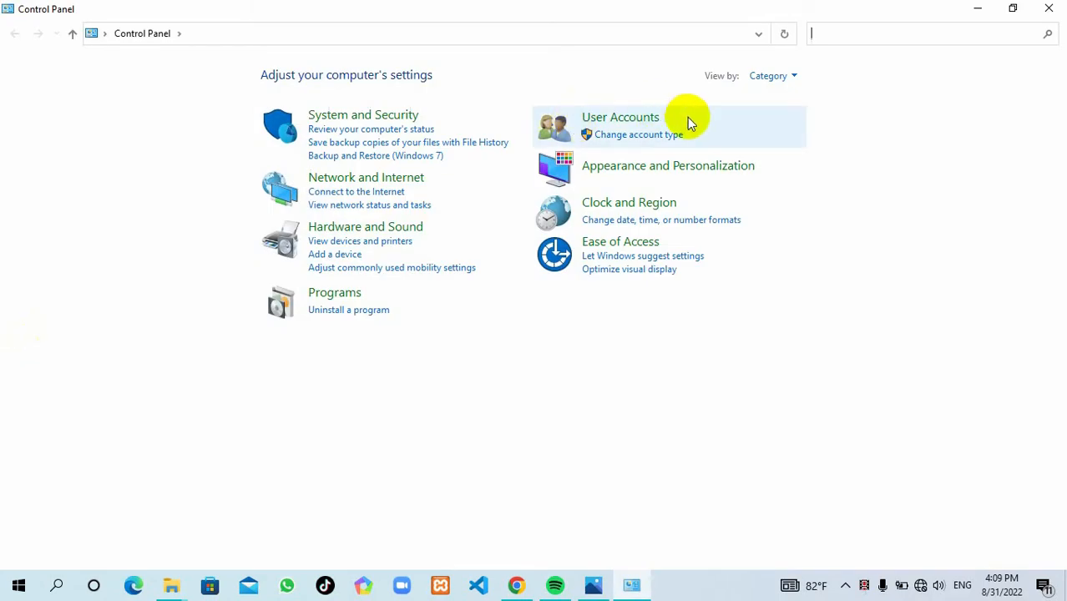
pyautogui.click(688, 121)
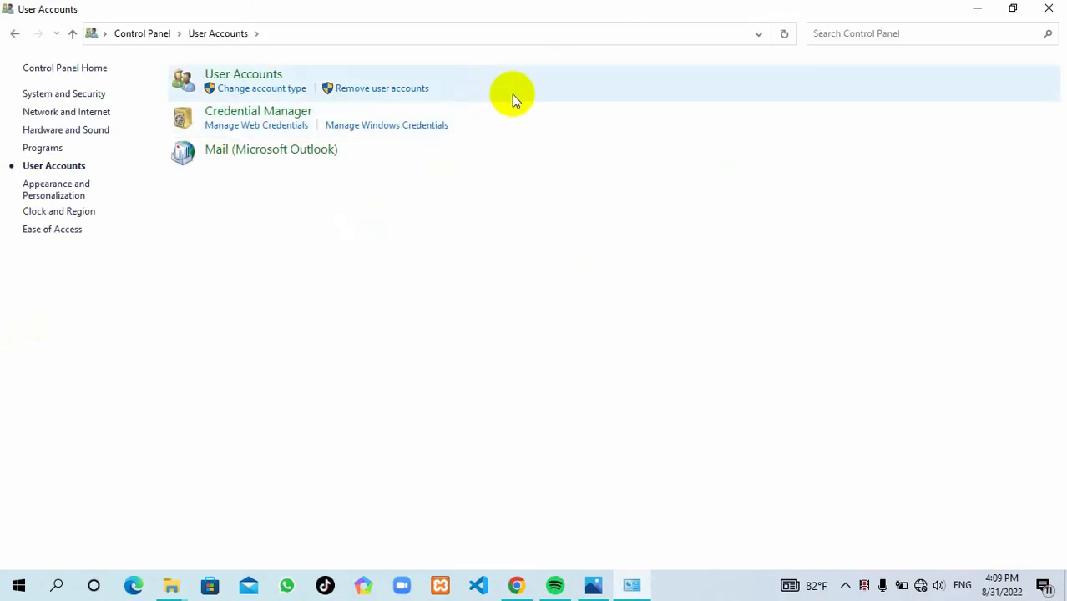
pyautogui.click(511, 94)
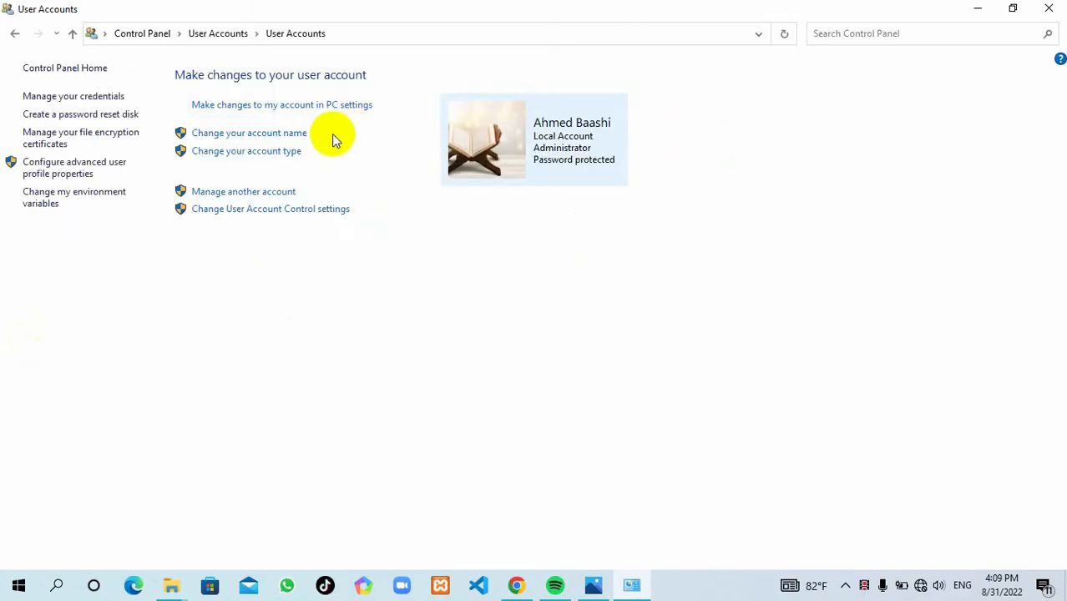
pyautogui.click(253, 192)
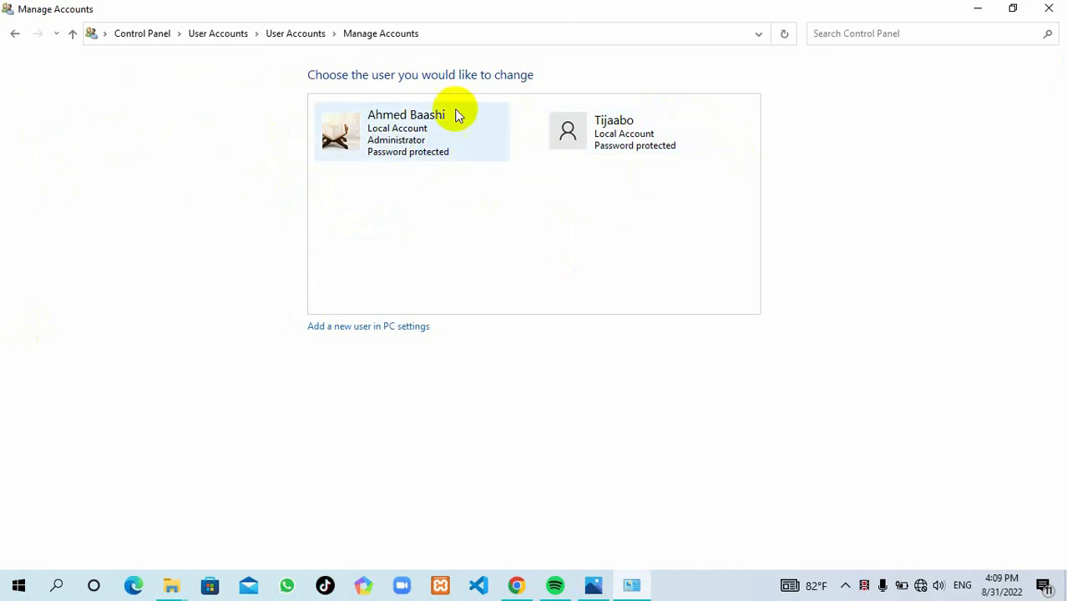
pyautogui.click(17, 584)
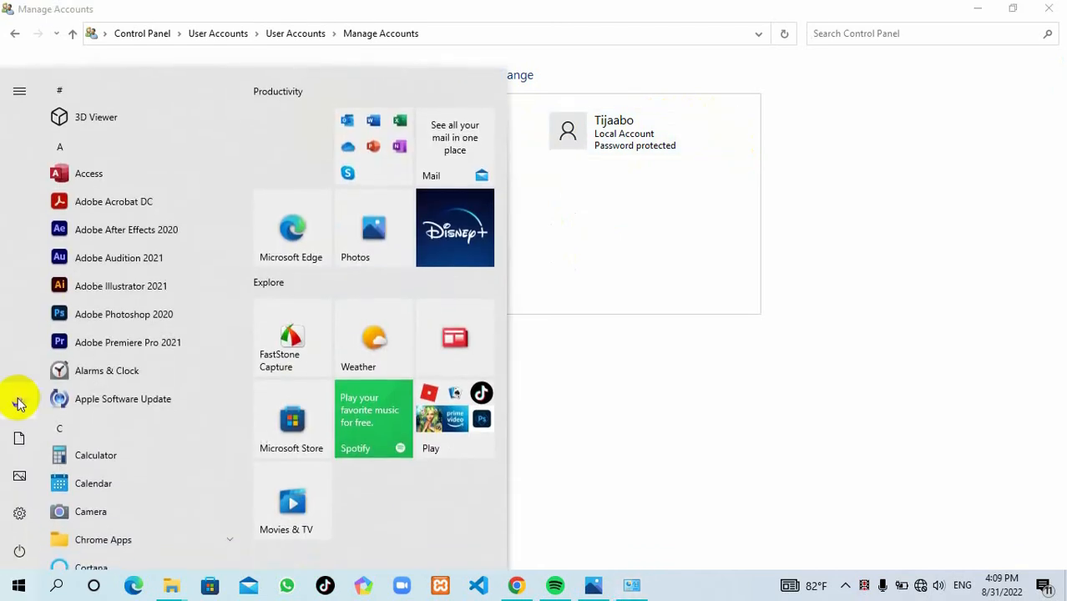
# Step: Confirm the Start menu's account flyout lists Tijaabo, then close Start
pyautogui.click(19, 404)
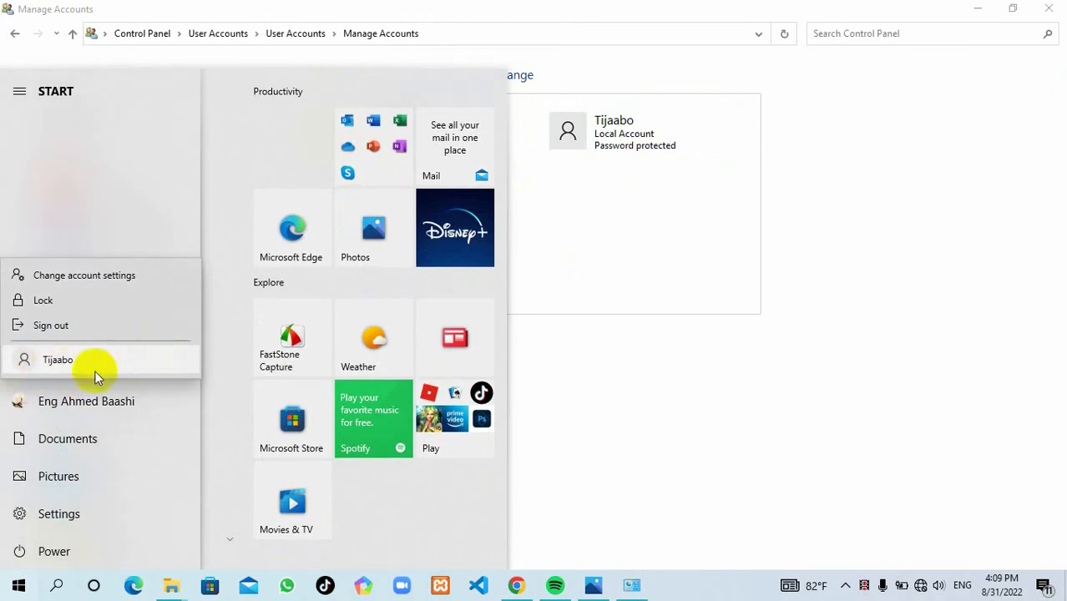
pyautogui.click(120, 172)
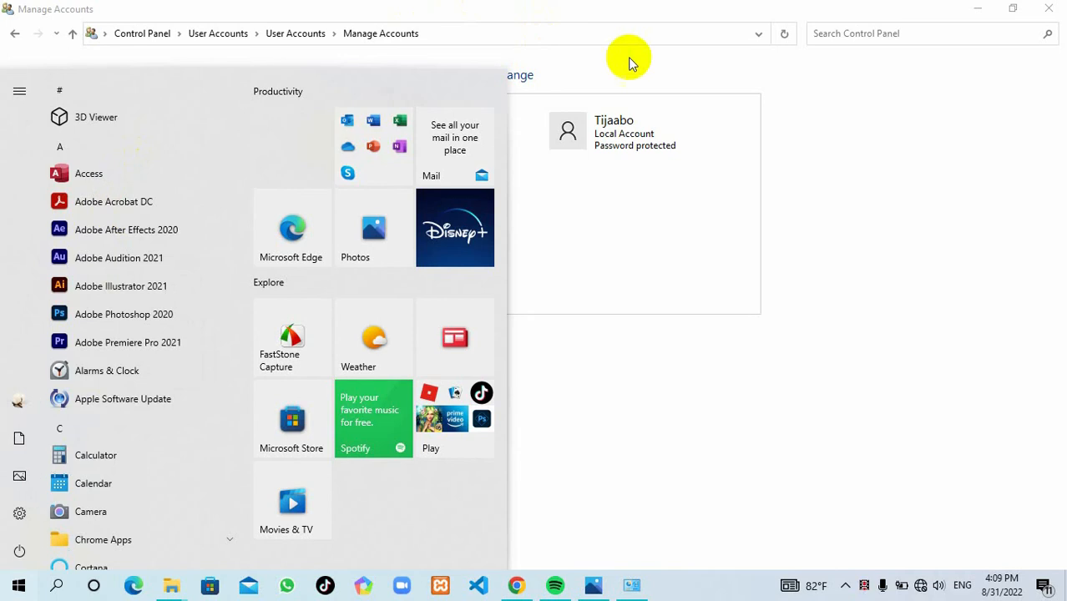
pyautogui.click(604, 349)
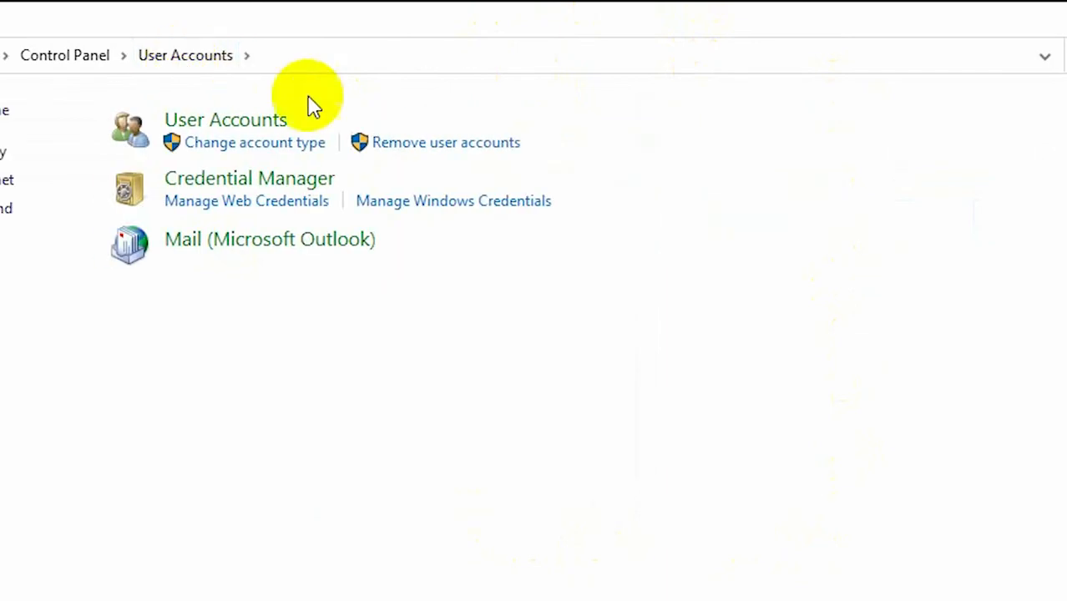
# Step: Give the administrator account a new display name
pyautogui.click(576, 157)
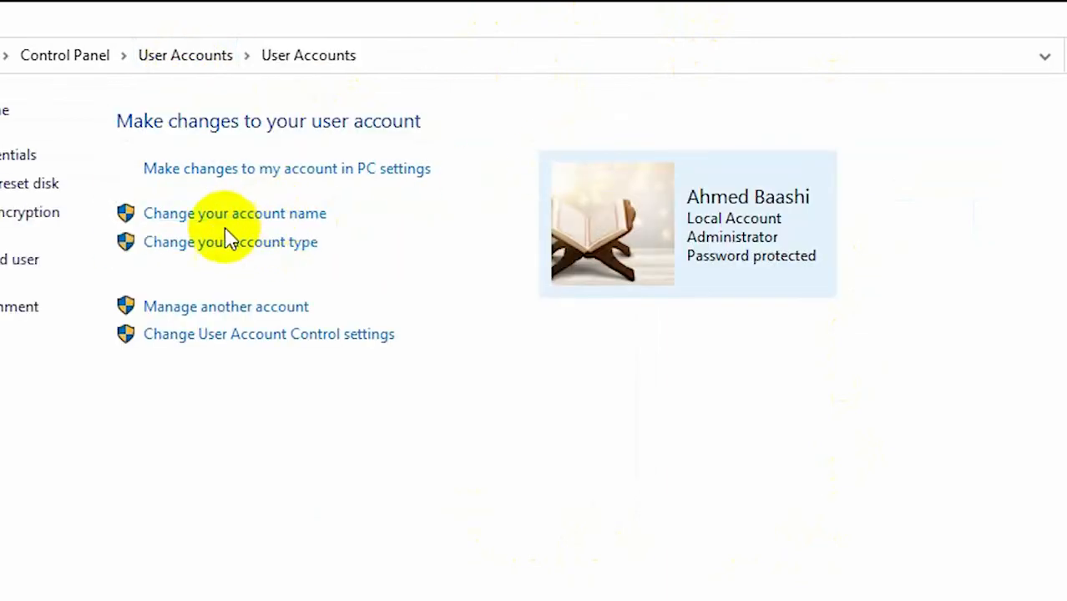
pyautogui.click(257, 217)
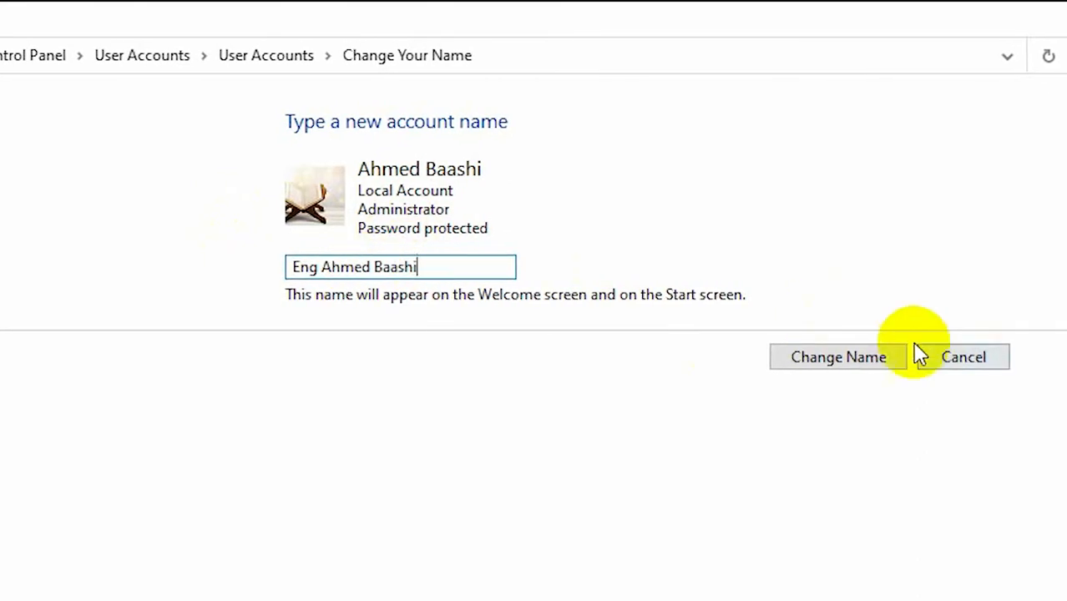
pyautogui.click(837, 363)
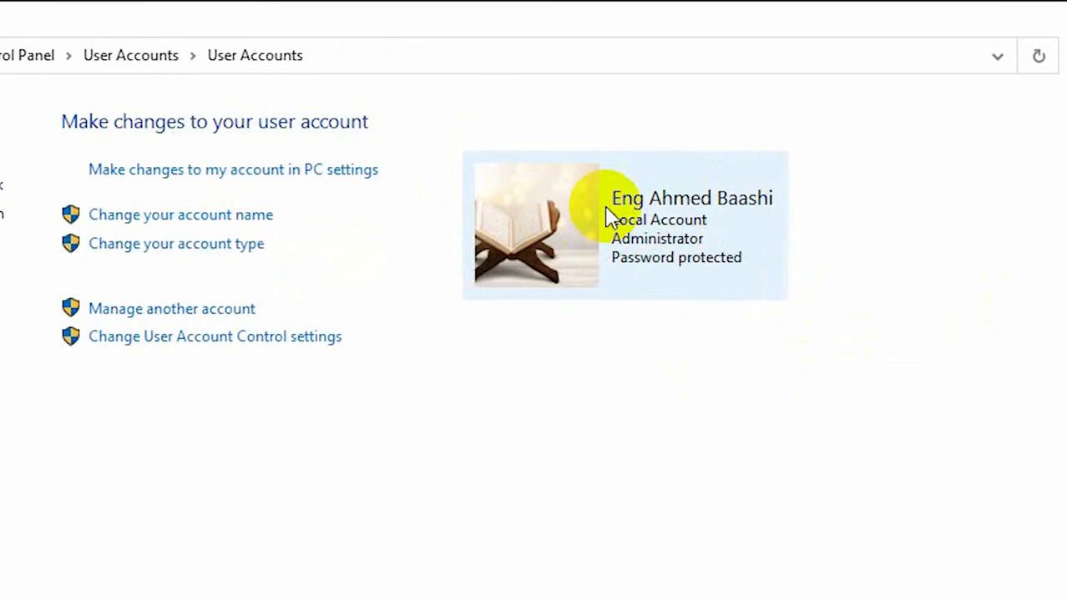
# Step: Check the administrator's account type options and leave the type unchanged
pyautogui.click(177, 247)
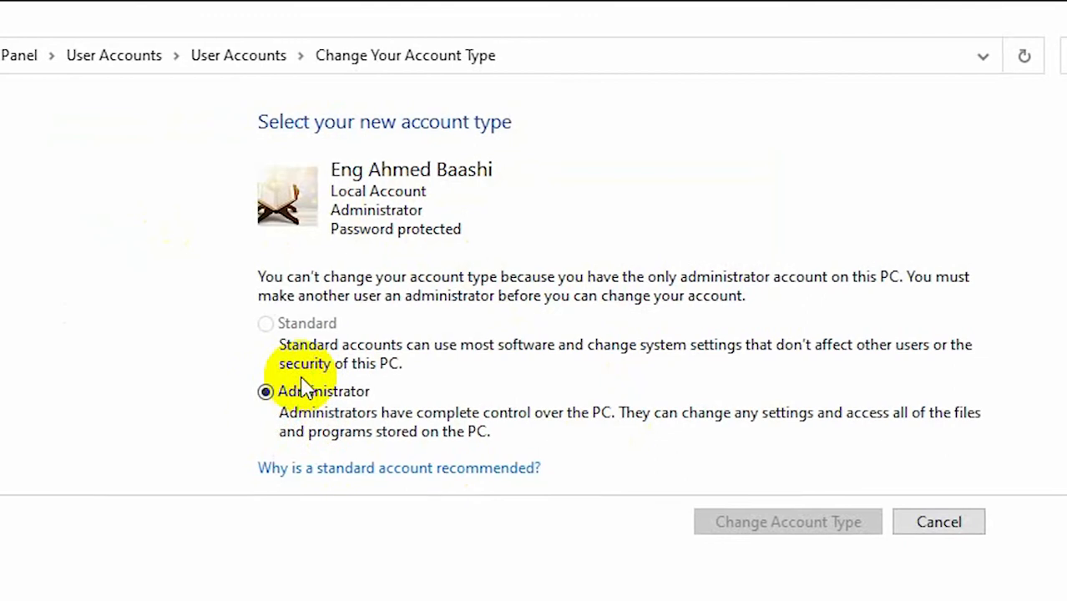
pyautogui.click(927, 523)
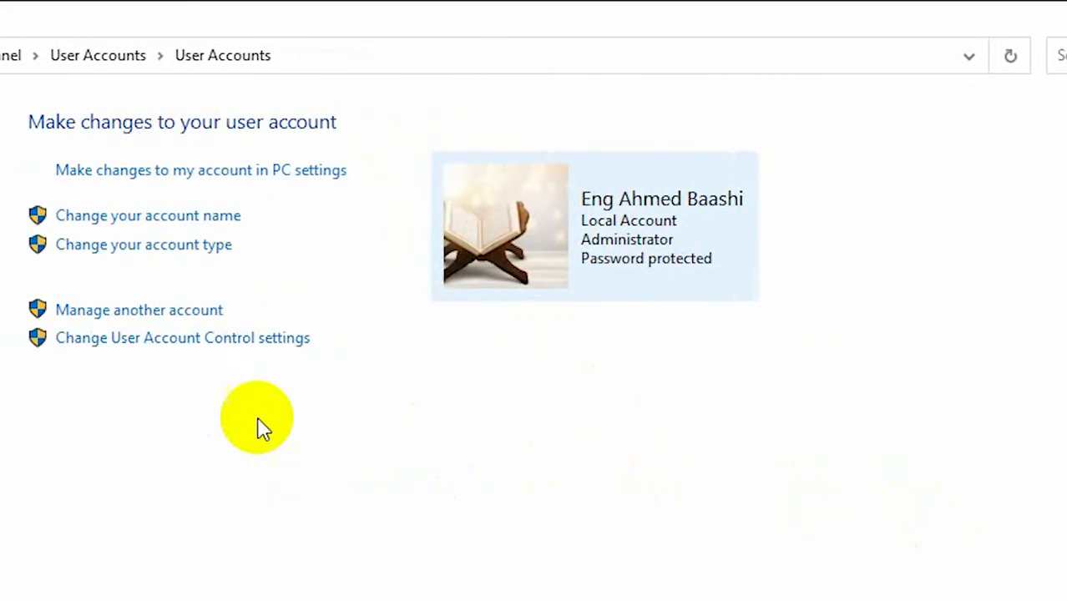
pyautogui.click(144, 320)
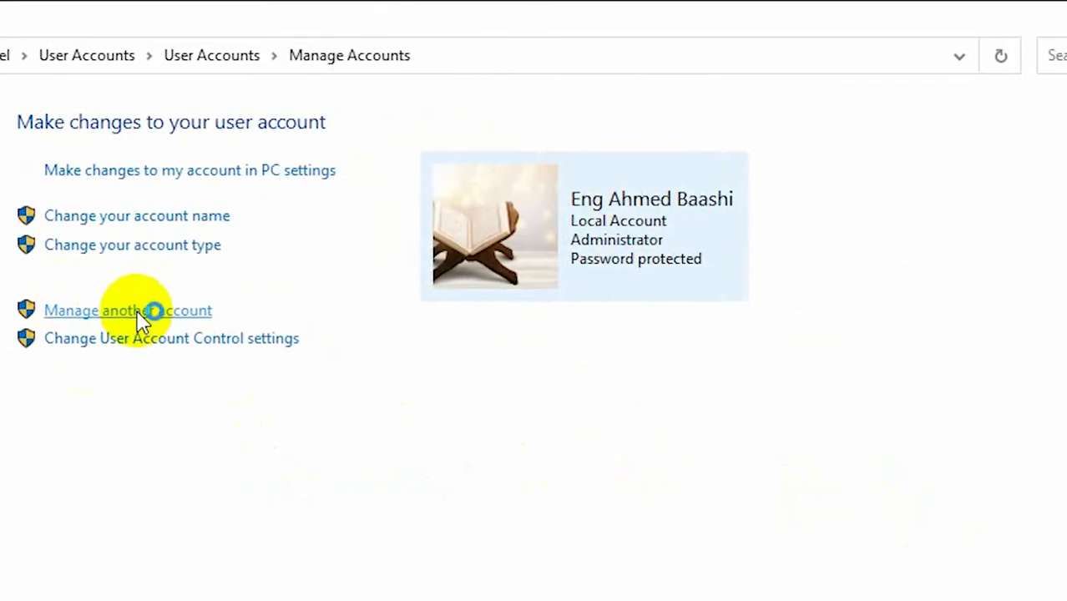
# Step: Rename the Tijaabo account to 'Account 2'
pyautogui.click(683, 203)
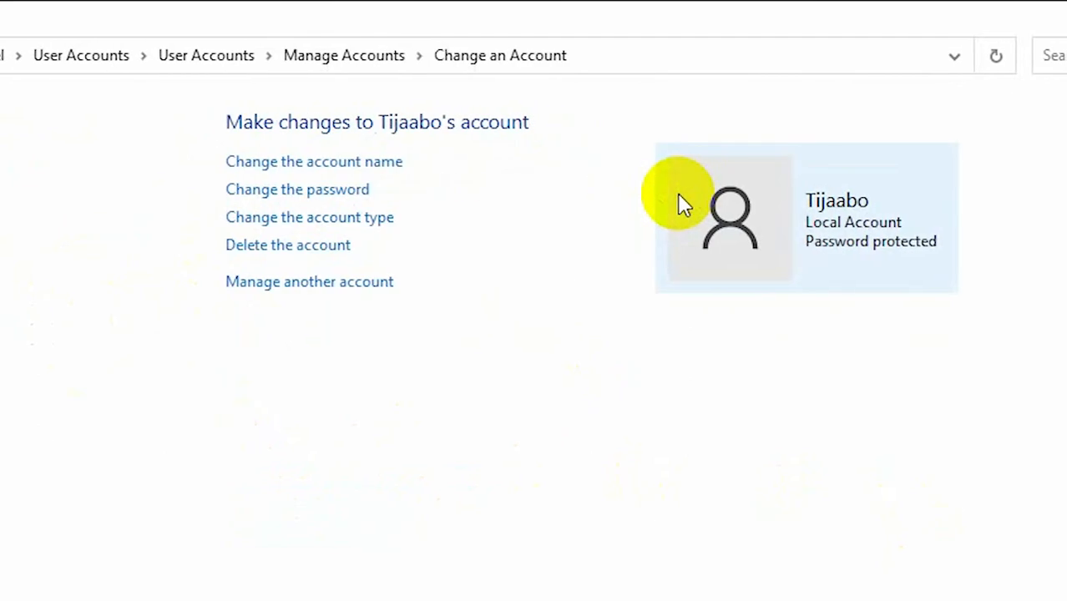
pyautogui.click(332, 162)
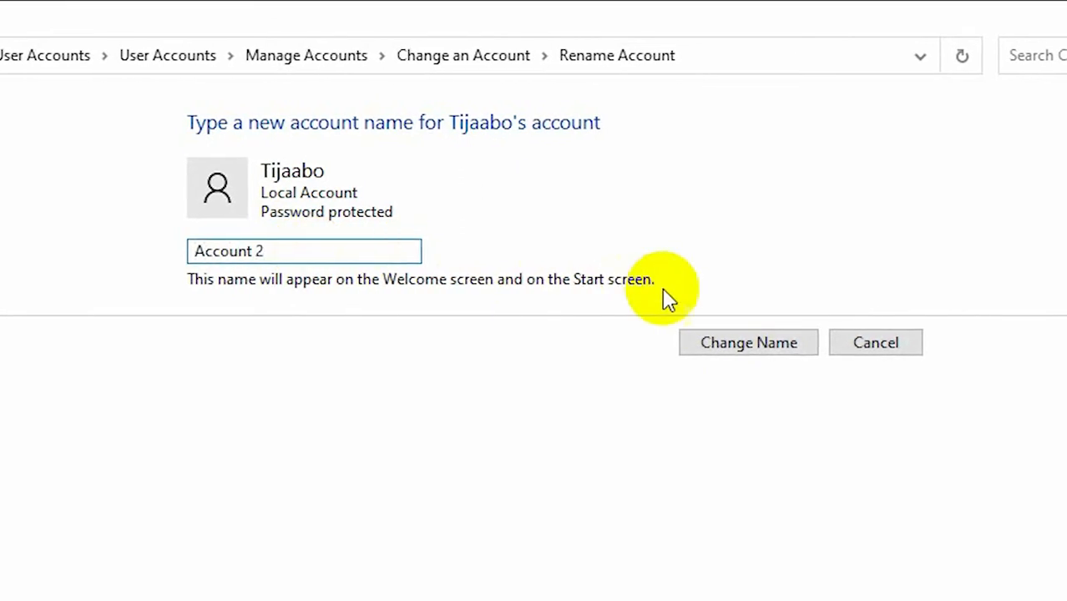
pyautogui.click(750, 351)
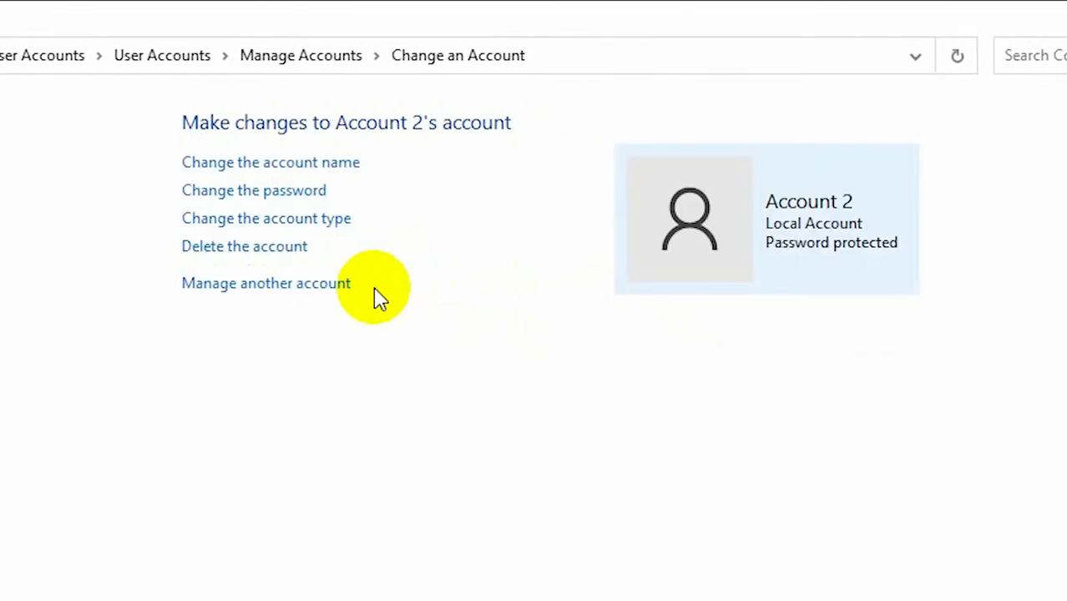
pyautogui.click(267, 192)
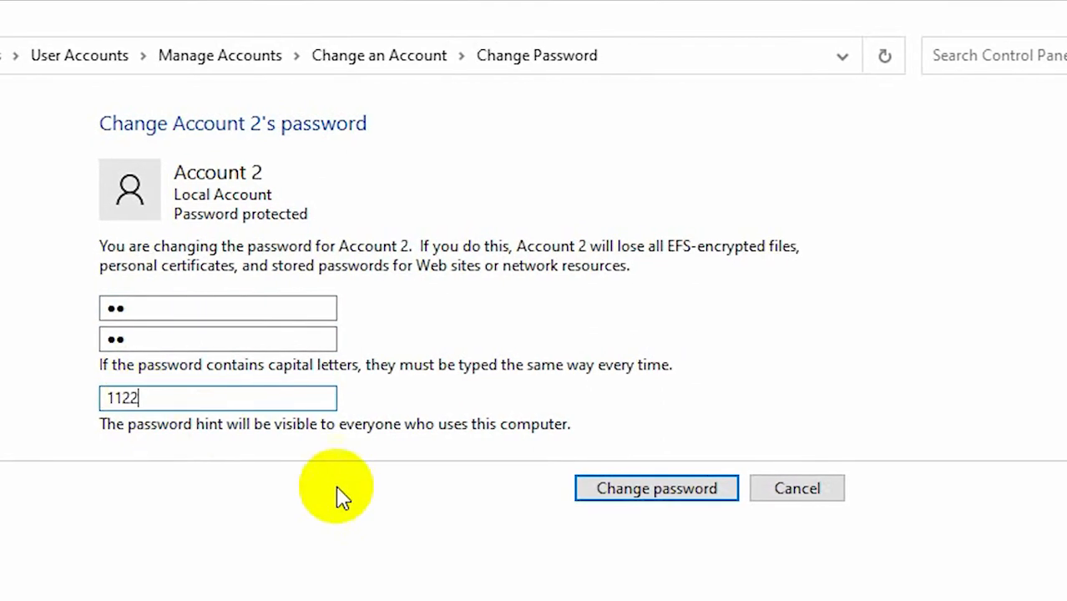
# Step: Save Account 2's new password and password hint
pyautogui.click(612, 492)
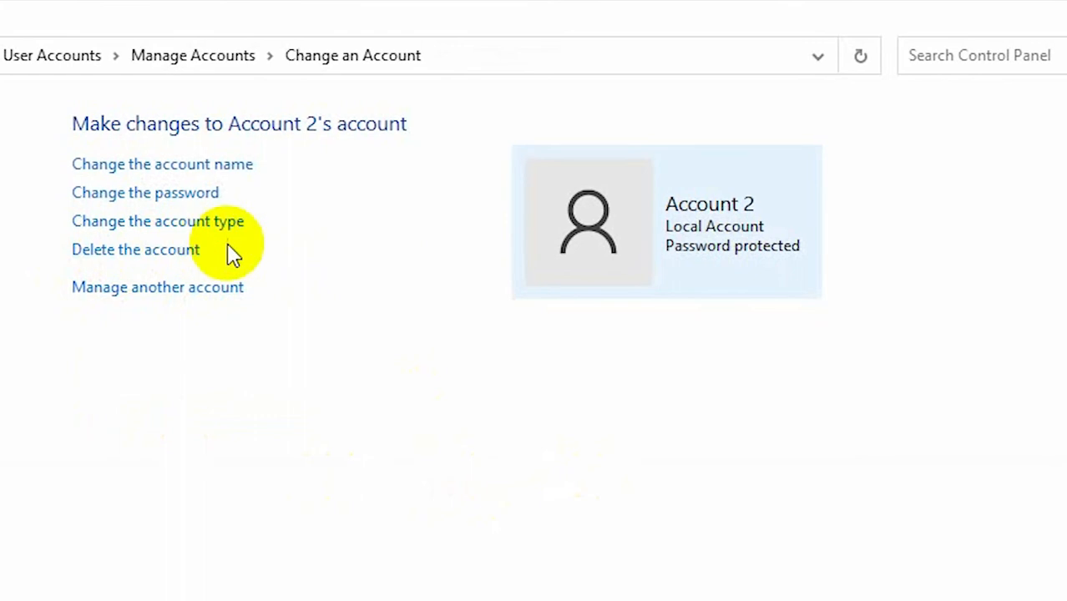
# Step: View Account 2's delete prompt without deleting, then close Control Panel
pyautogui.click(111, 257)
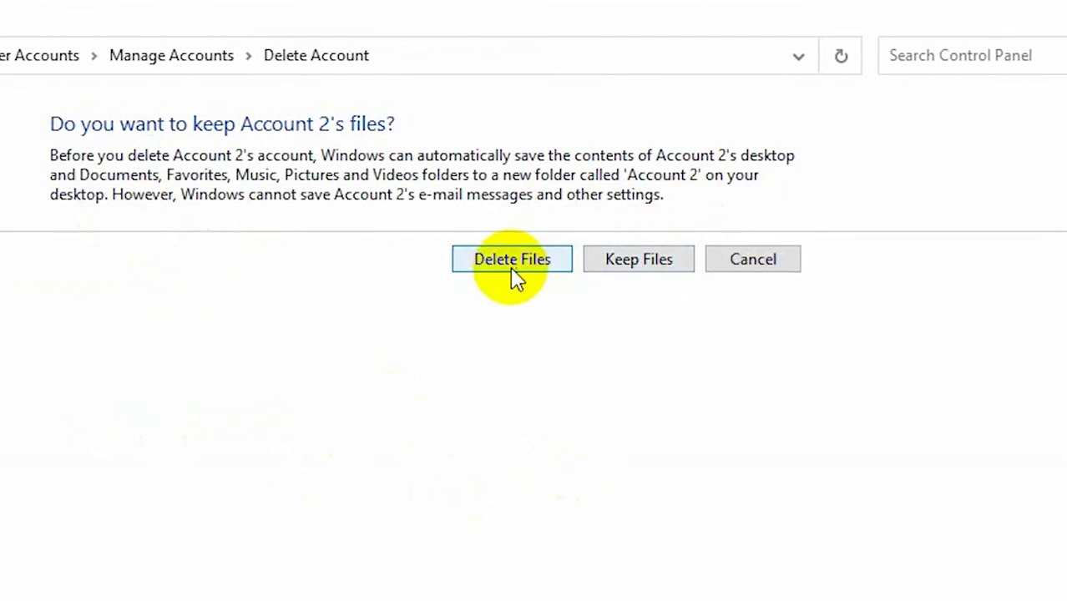
pyautogui.click(651, 262)
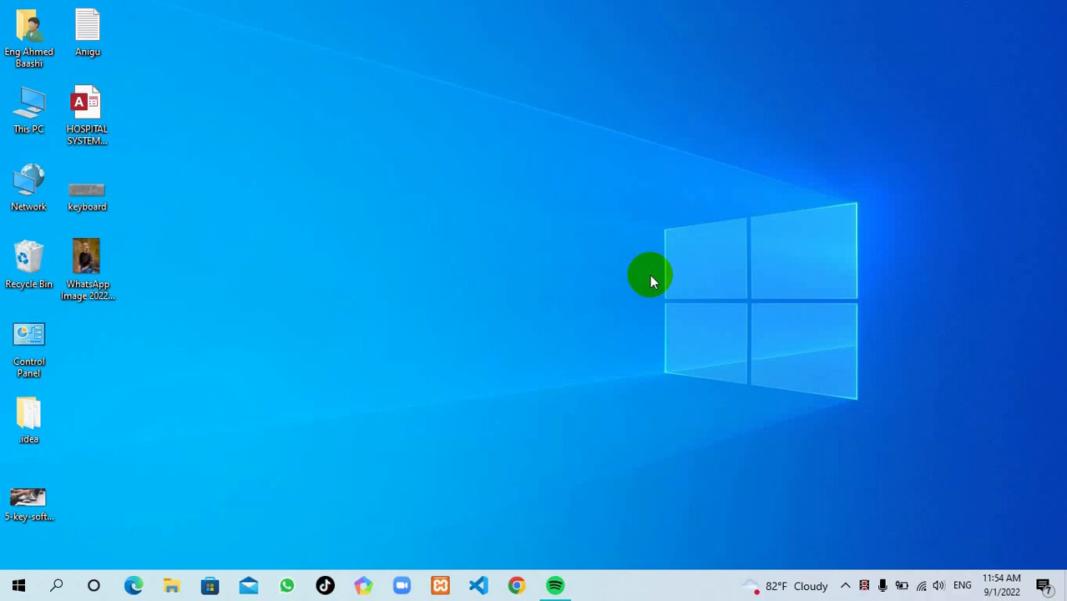
# Step: Switch user from the Start menu's account icon to Account 2
pyautogui.click(7, 589)
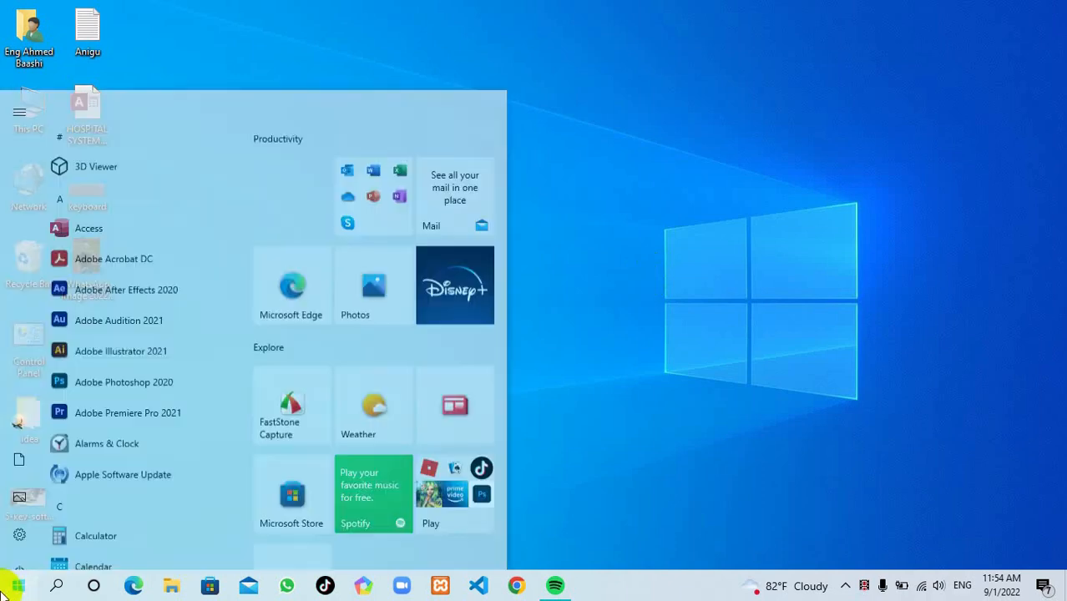
pyautogui.moveTo(16, 402)
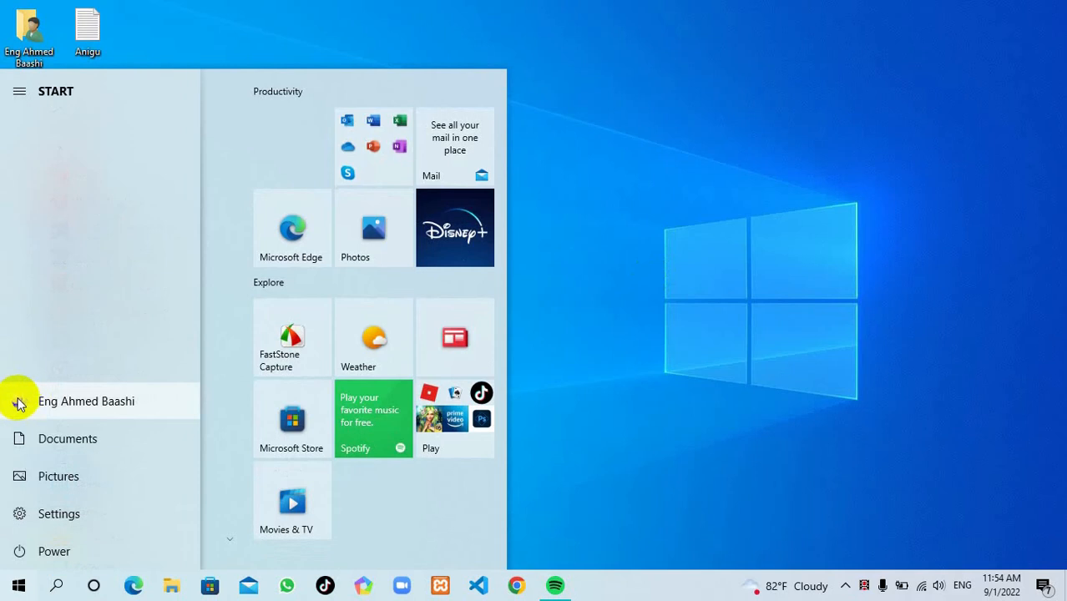
pyautogui.click(88, 402)
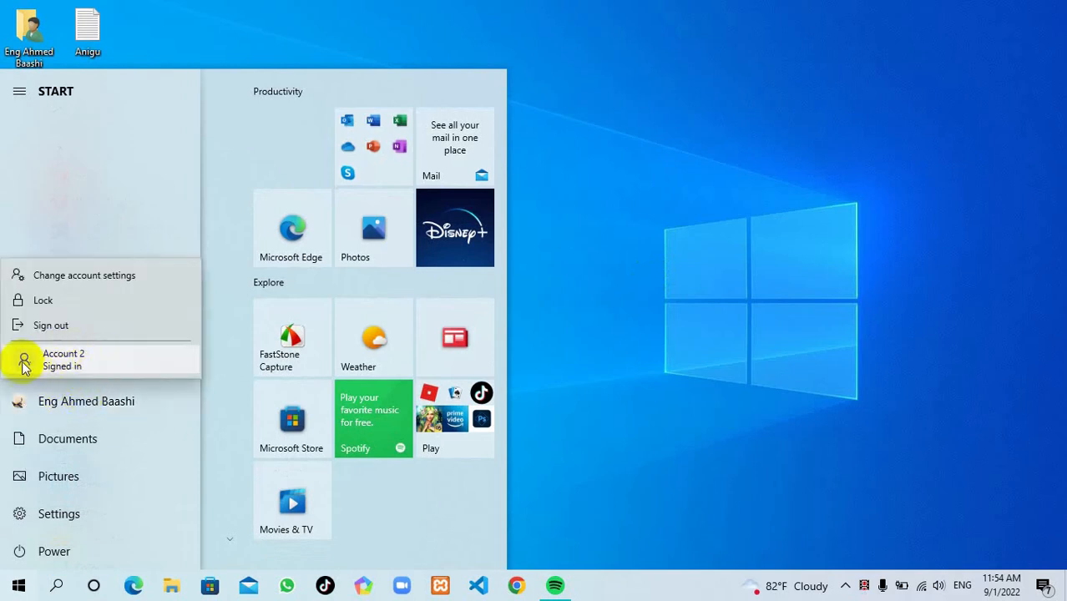
pyautogui.click(88, 359)
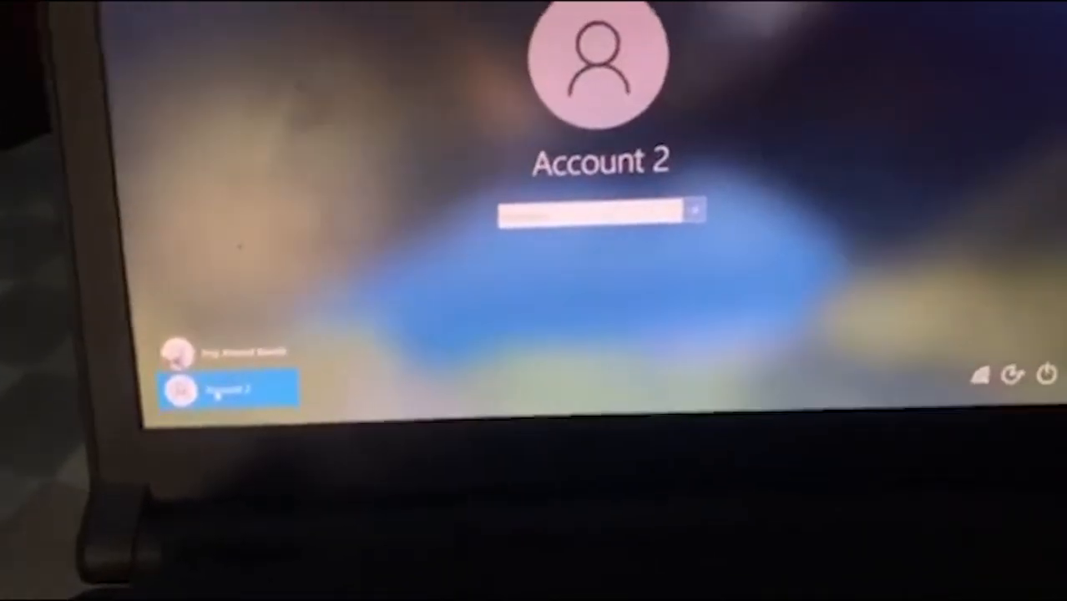
# Step: Enter Account 2's new password and submit it to sign in
pyautogui.write('••')
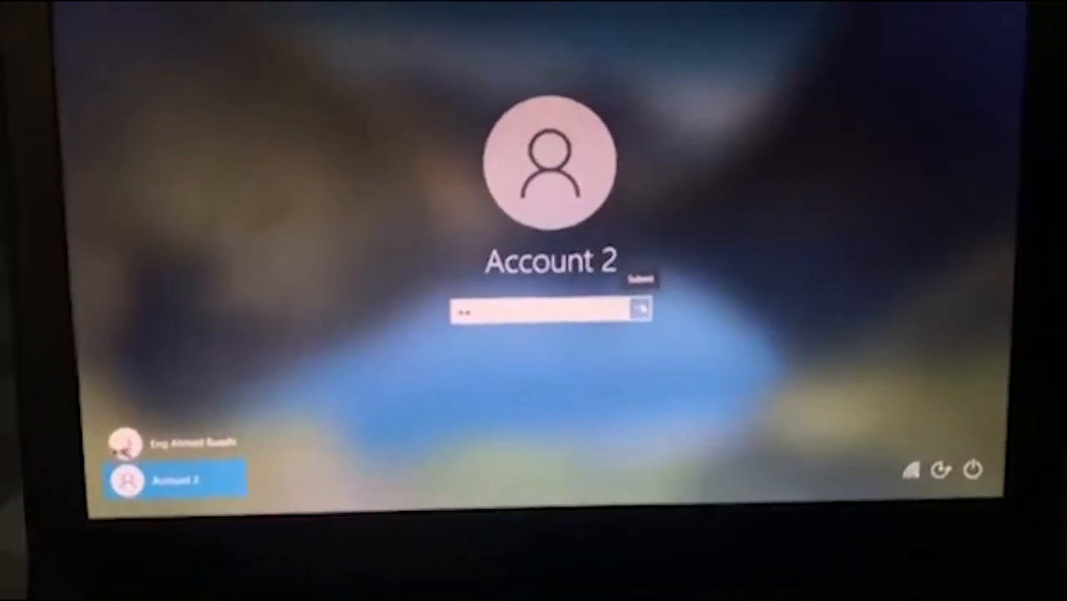
pyautogui.click(695, 267)
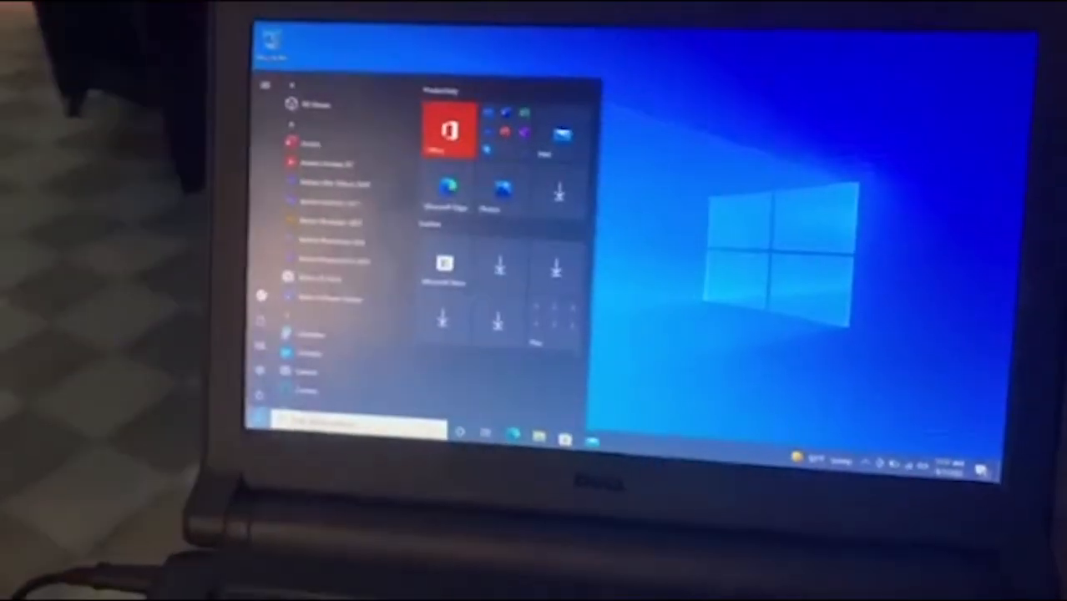
# Step: Dismiss the Start menu to show Account 2's nearly empty desktop
pyautogui.moveTo(254, 351)
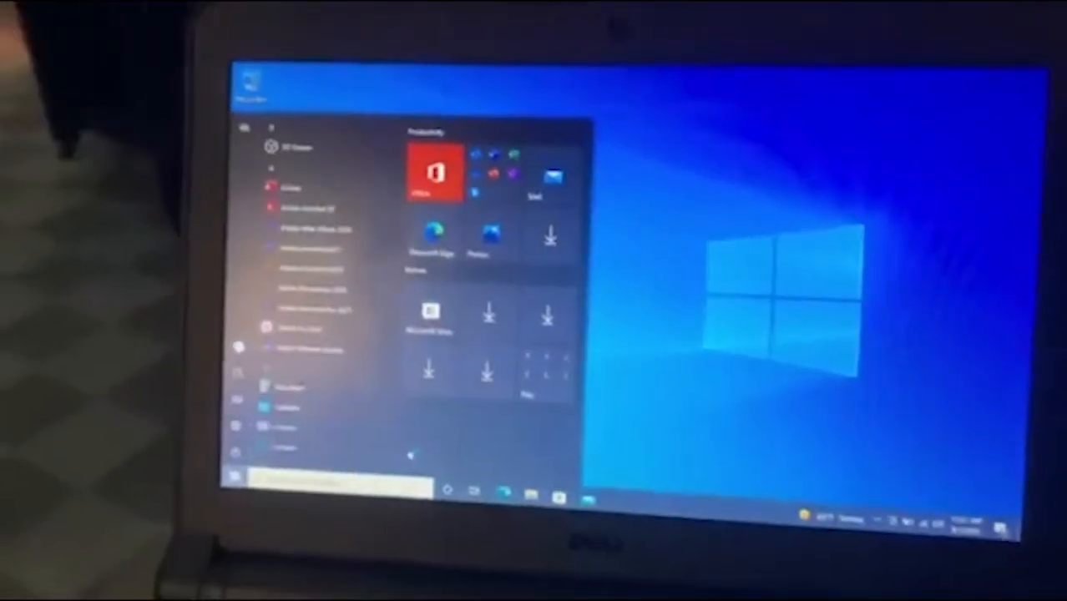
pyautogui.click(630, 250)
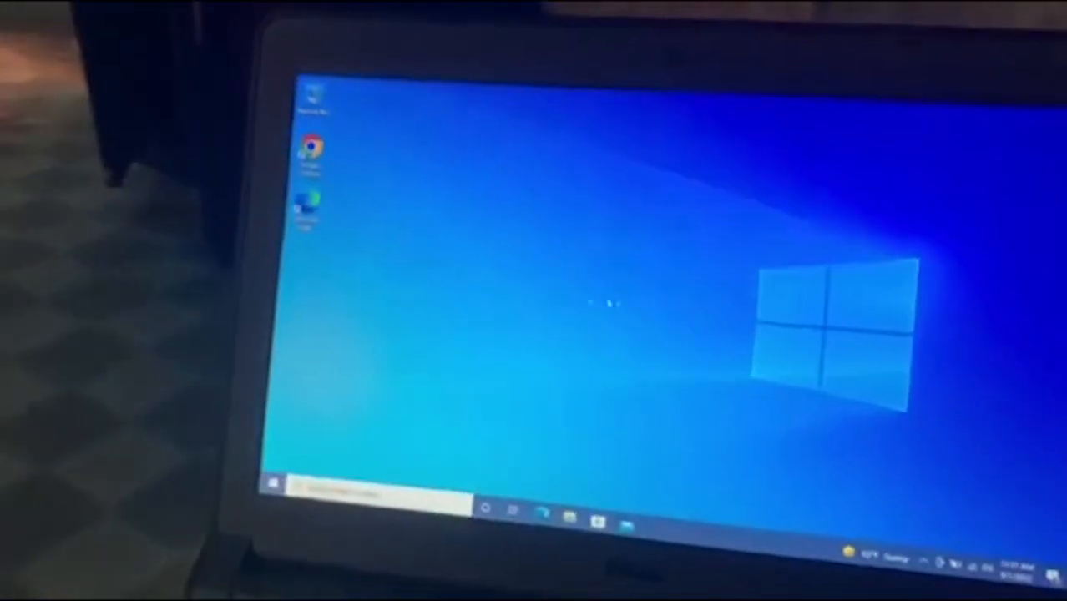